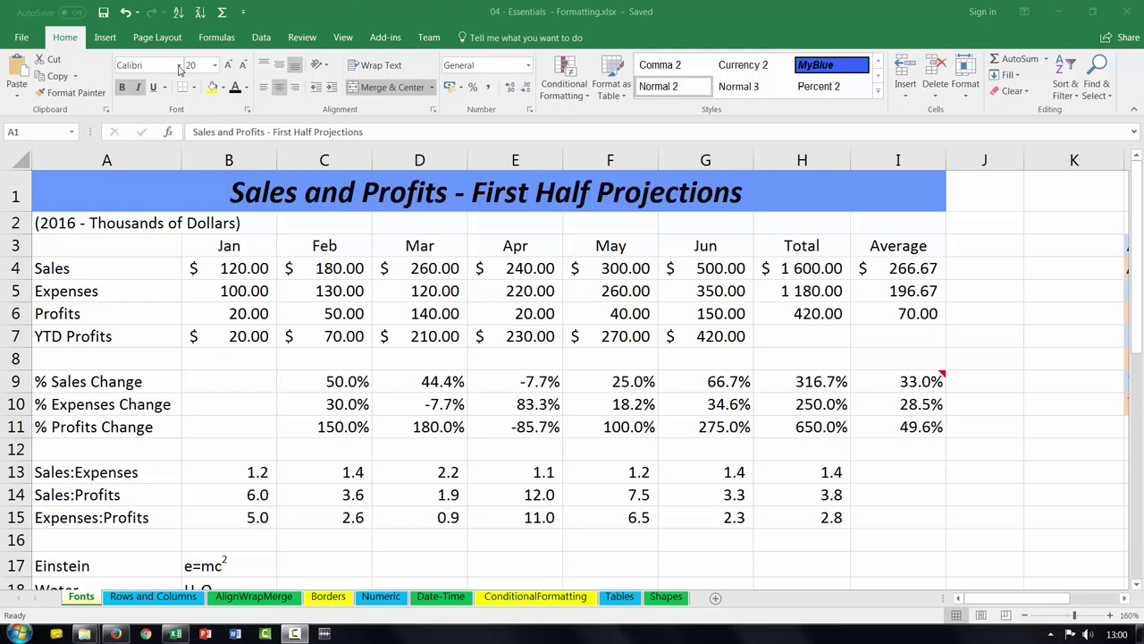
Browse the available fonts with a live preview on the title in A1, leaving its font as it is.
click(180, 70)
click(179, 69)
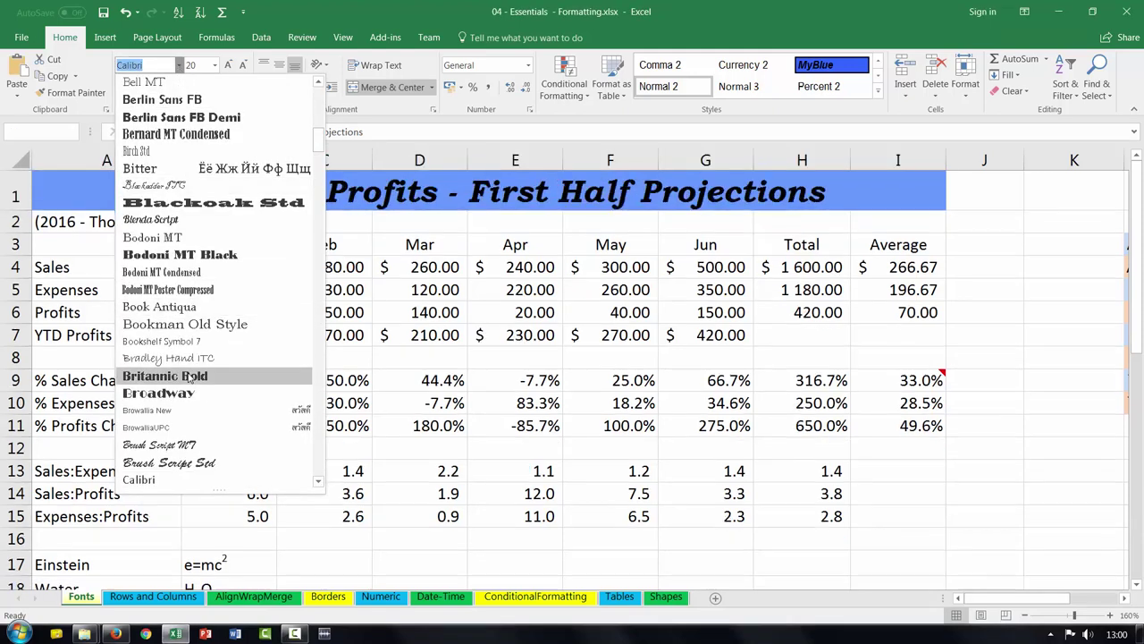
scroll(191, 380, down, 5)
scroll(190, 380, down, 4)
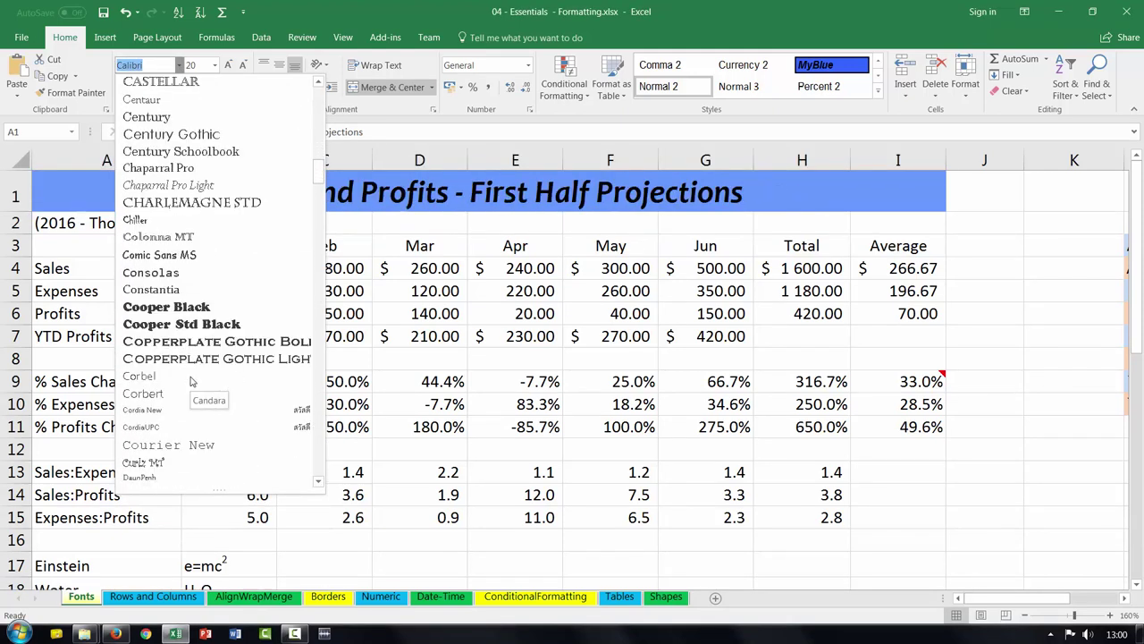
scroll(190, 382, up, 6)
scroll(191, 381, up, 2)
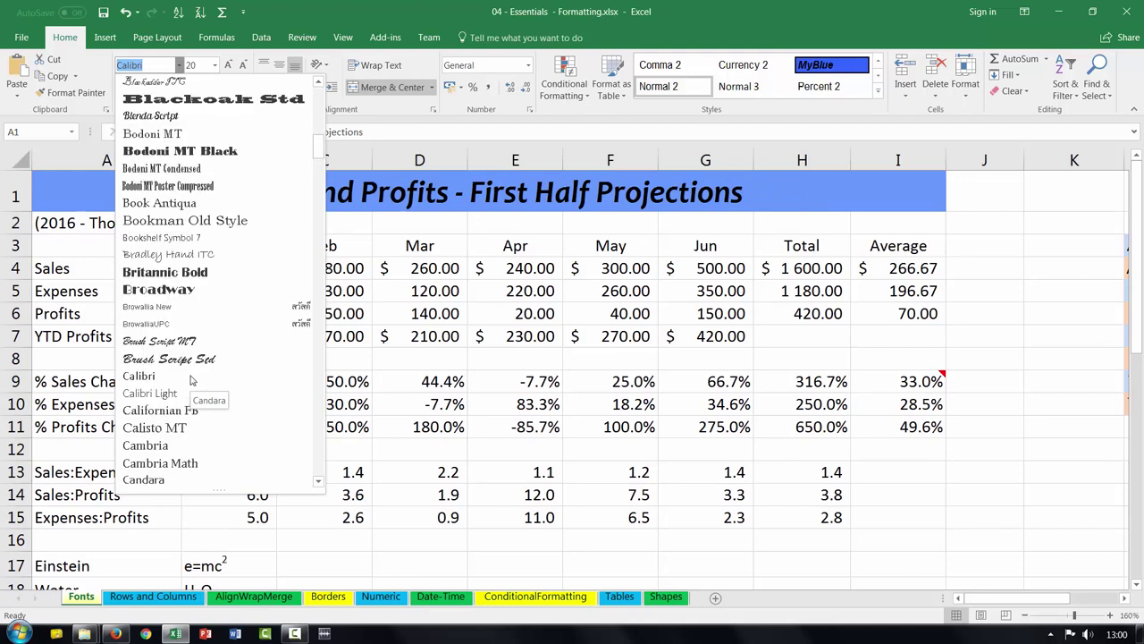
scroll(190, 380, up, 5)
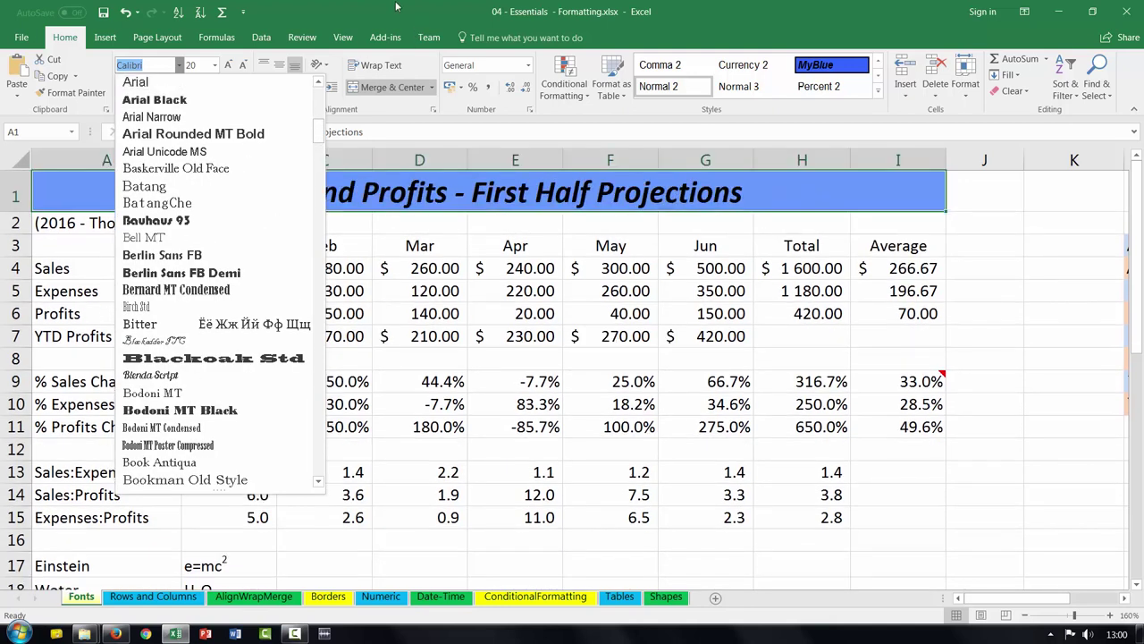
key(Escape)
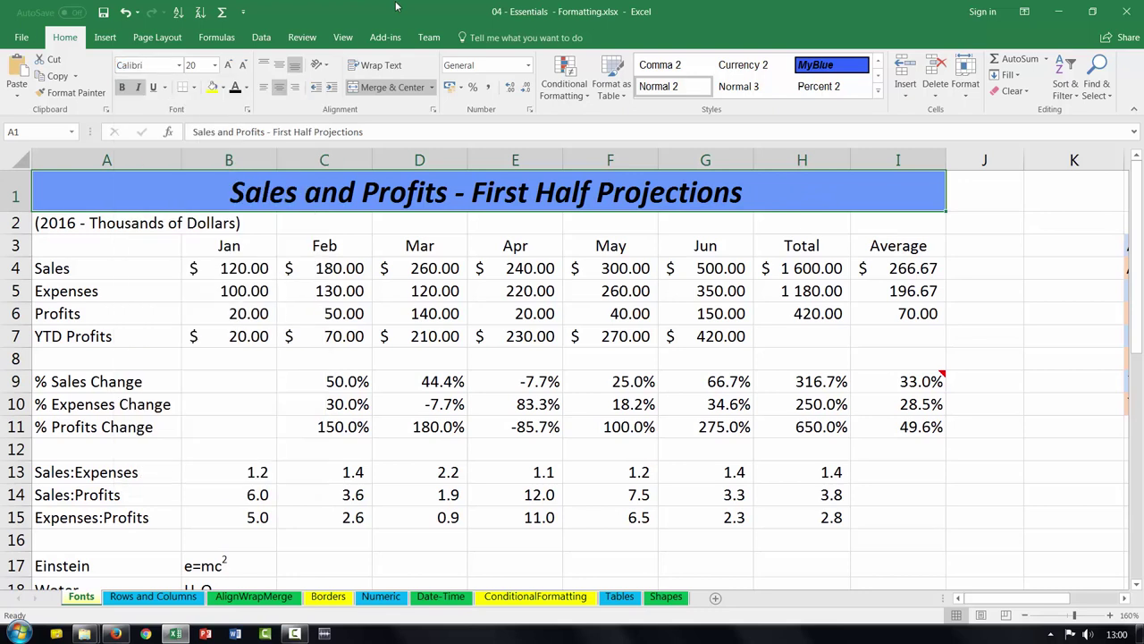
click(79, 225)
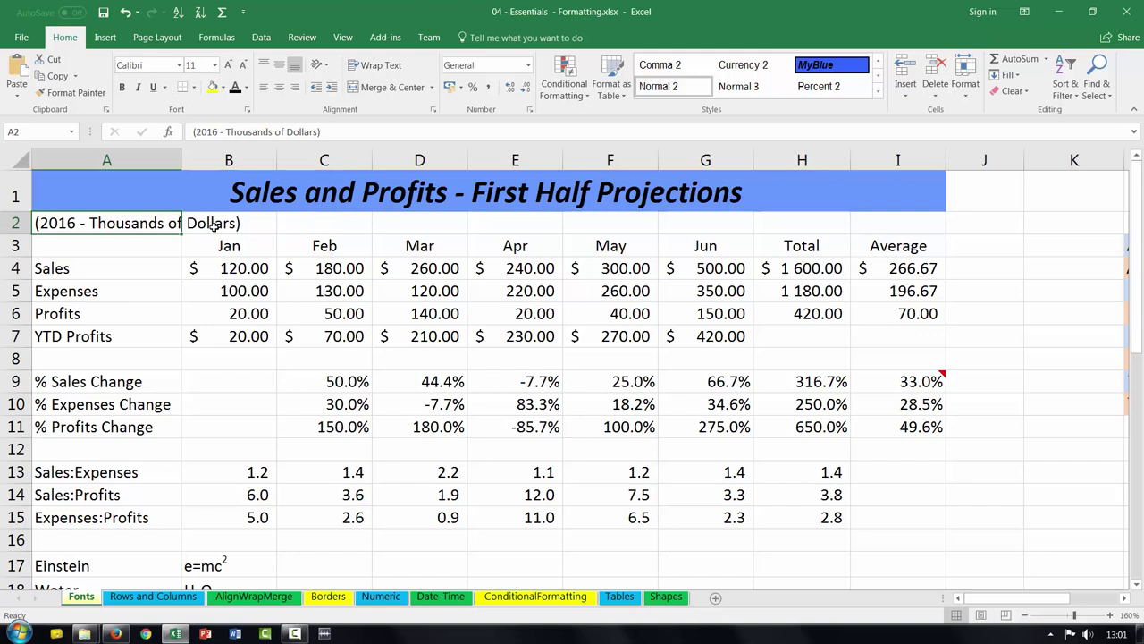
click(95, 273)
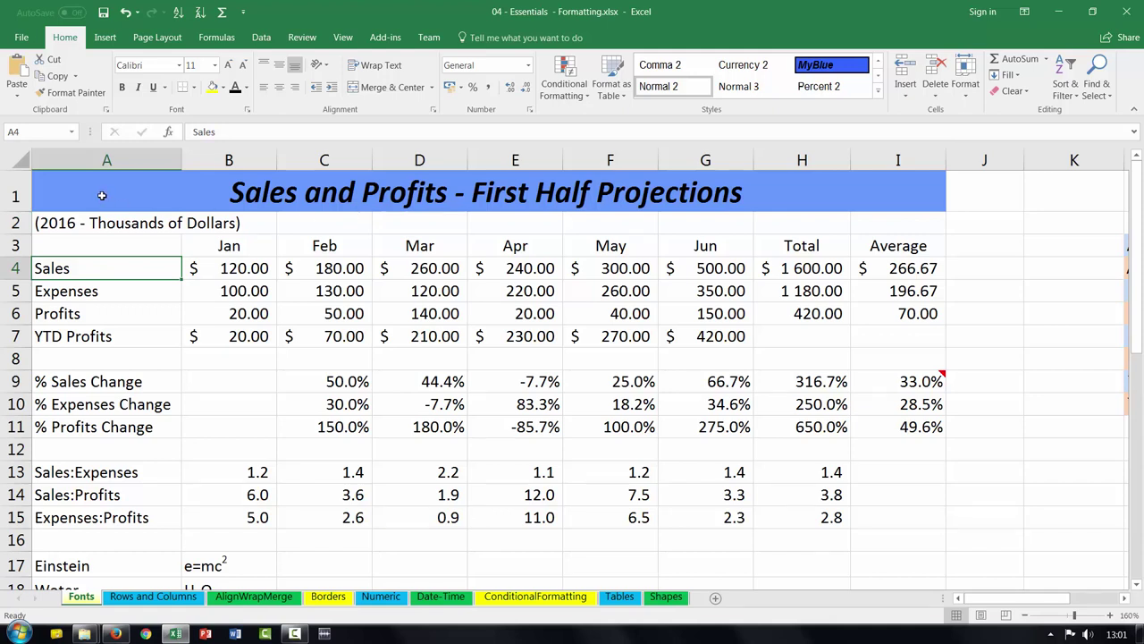
drag(110, 266, 507, 346)
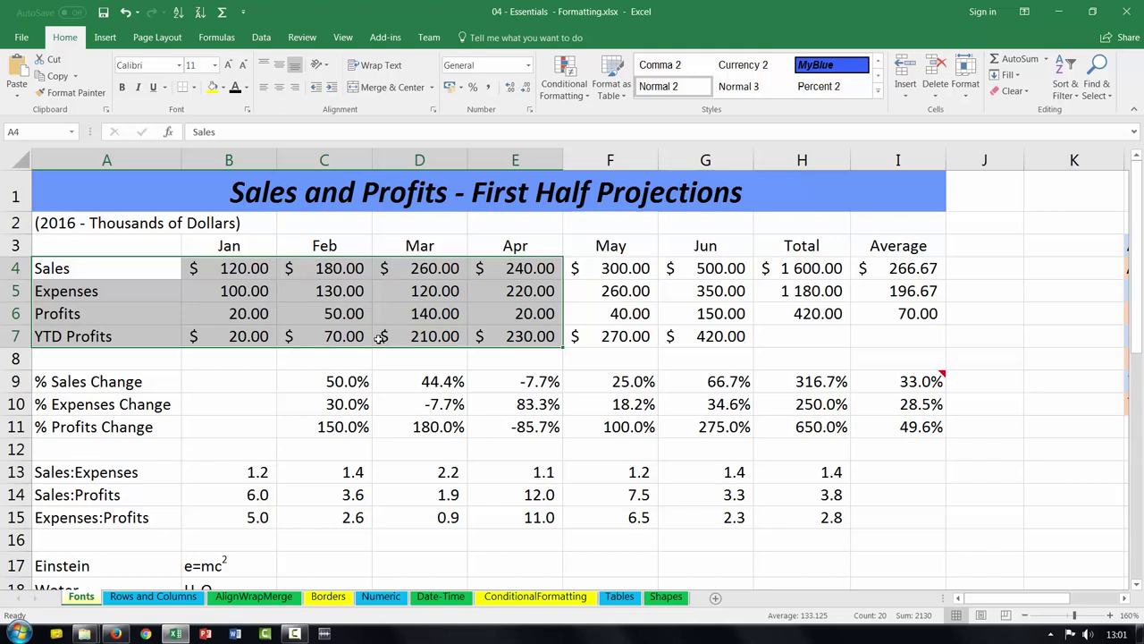
click(118, 268)
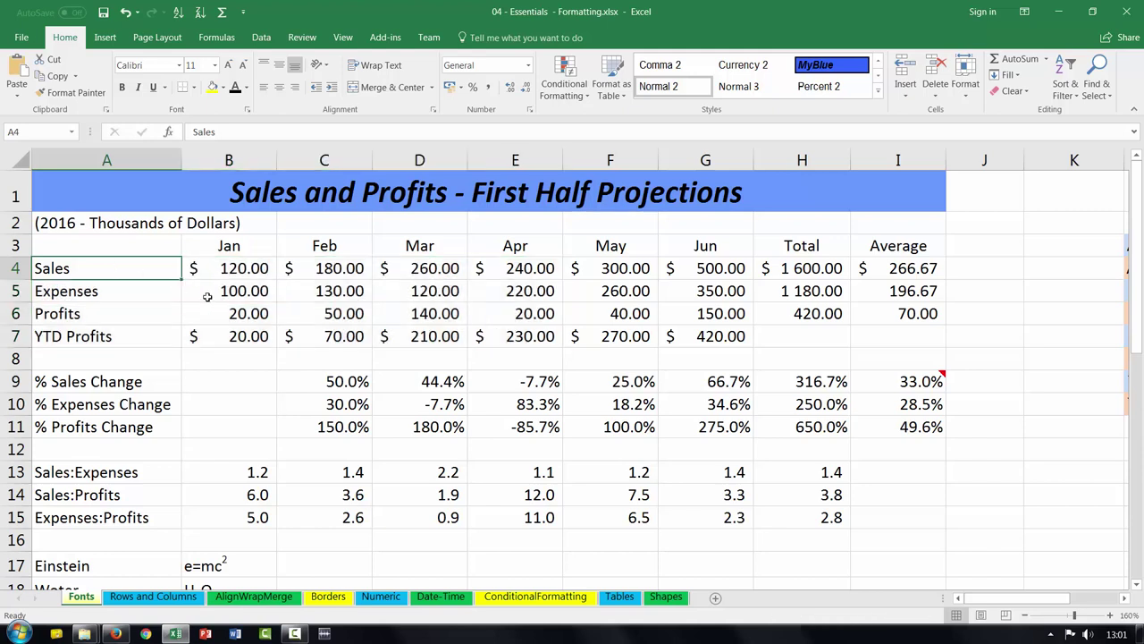
Format the Sales values in B4:H4 as bold and italic with a double underline.
drag(230, 268, 802, 269)
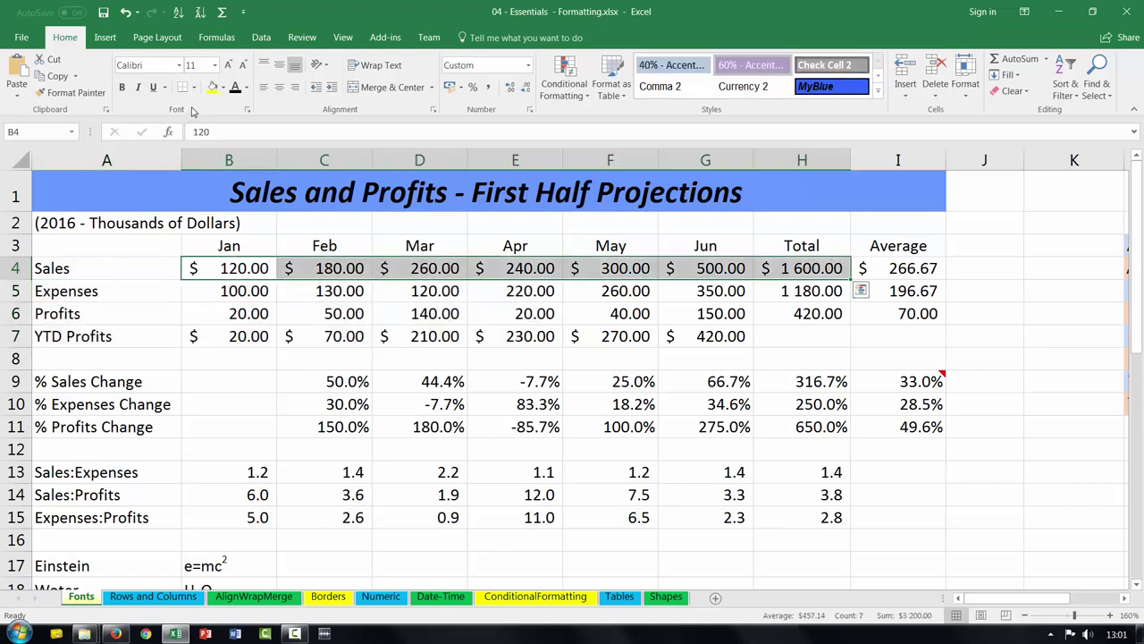
click(123, 87)
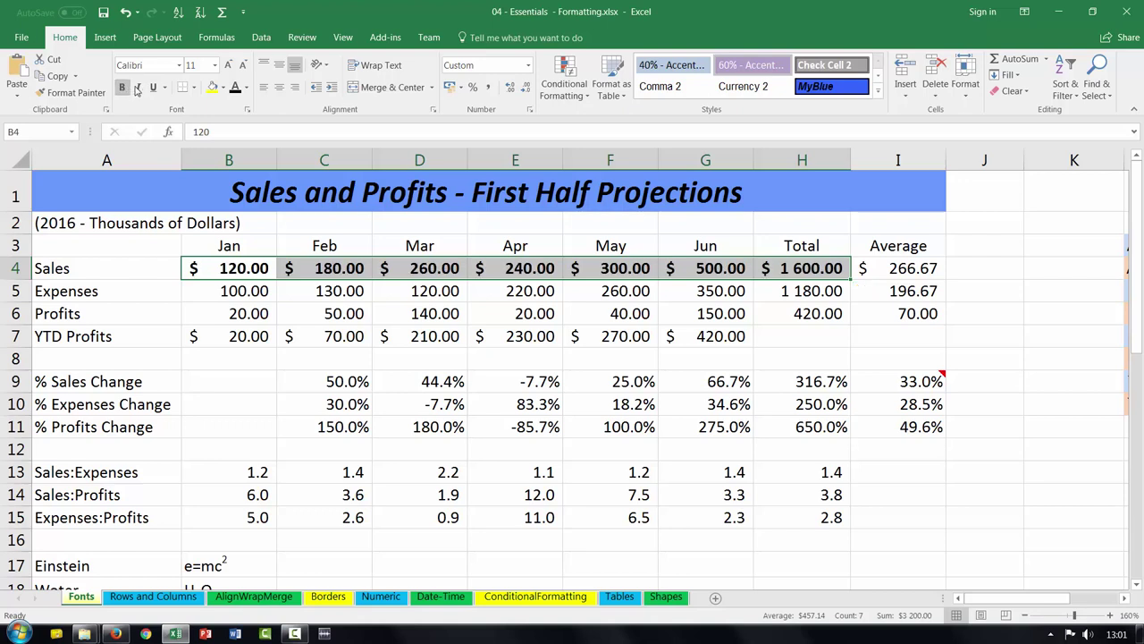
click(138, 88)
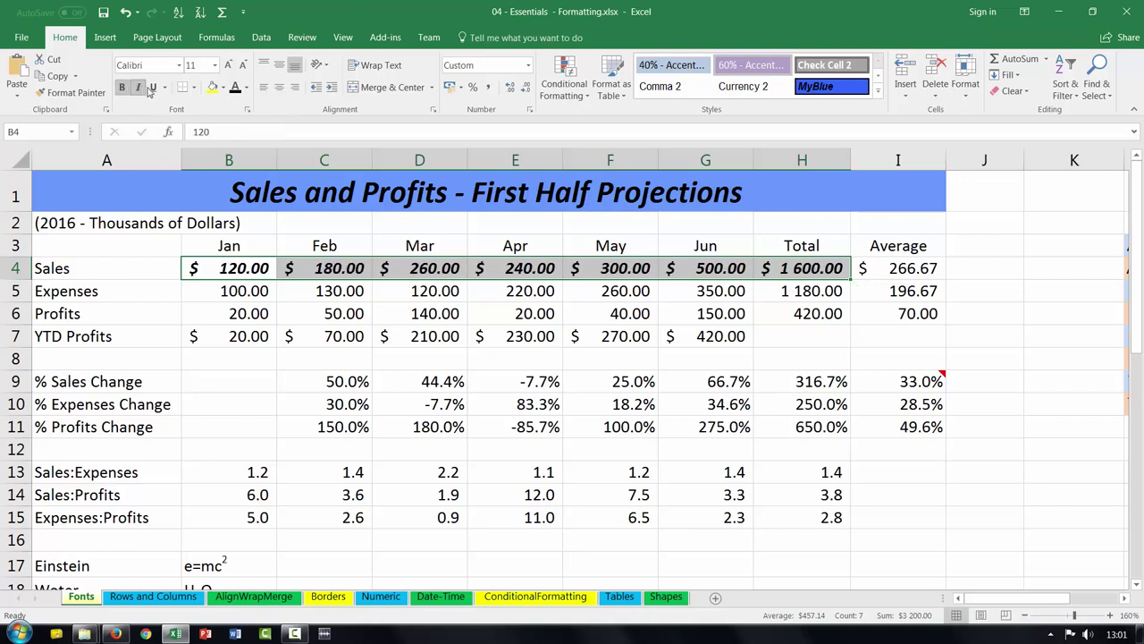
click(153, 87)
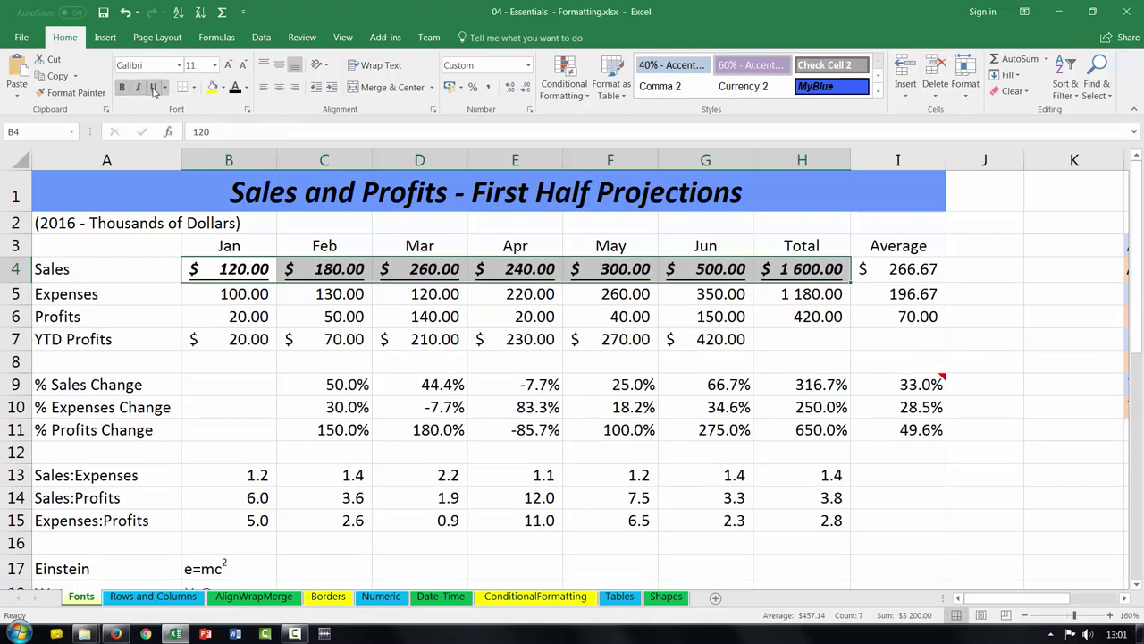
click(165, 88)
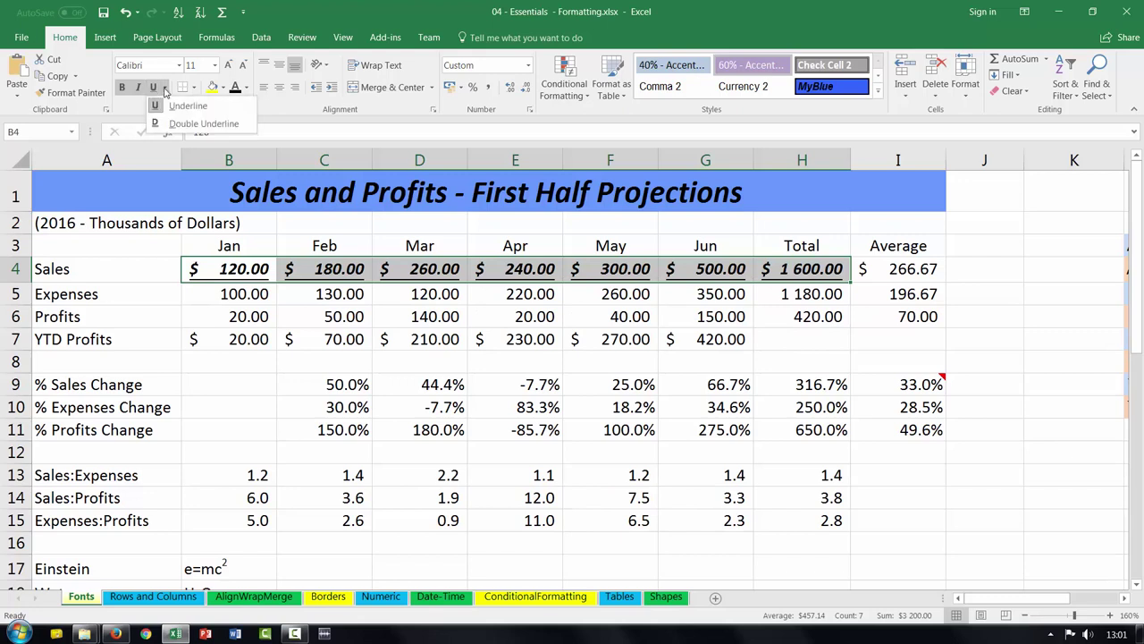
click(197, 123)
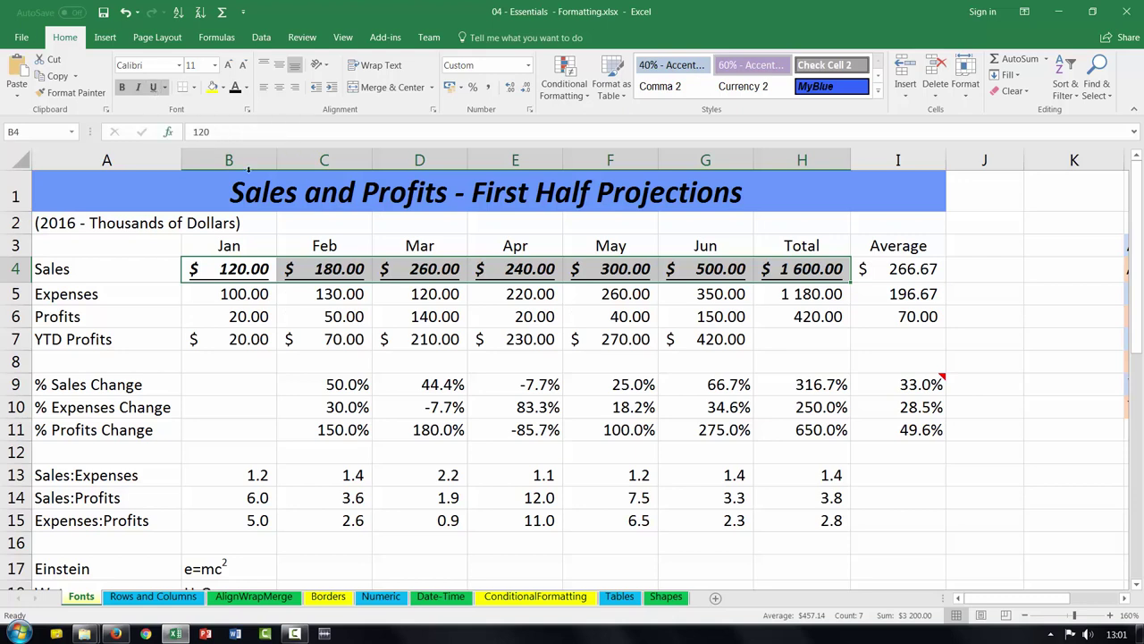
Remove the underline, italic and bold formatting from the Sales values in B4:H4.
click(154, 88)
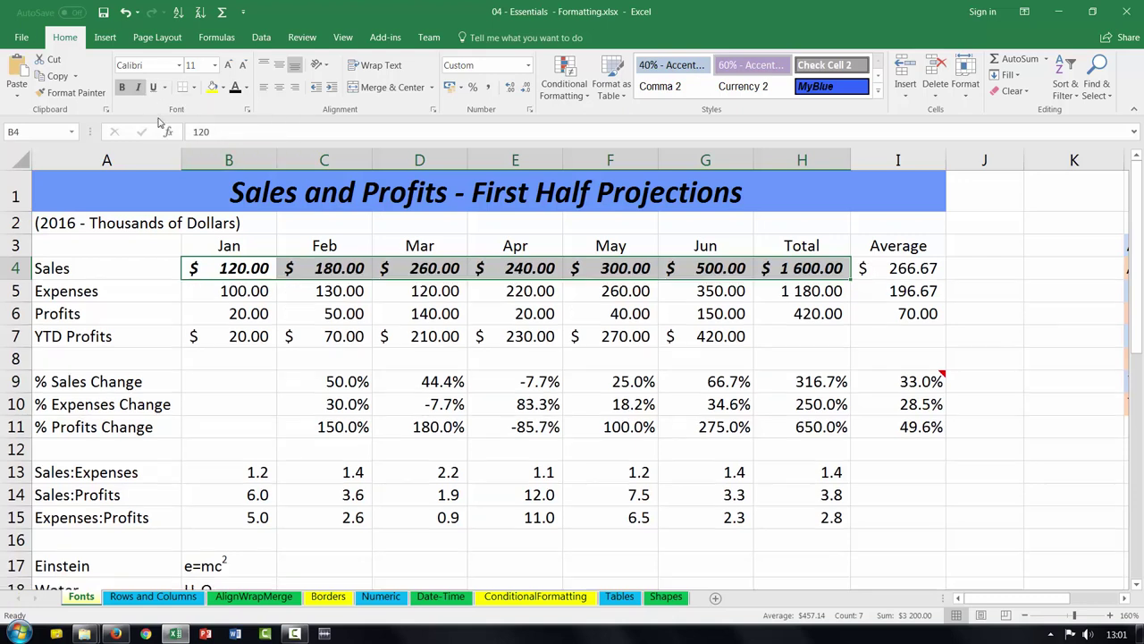
click(139, 87)
click(125, 91)
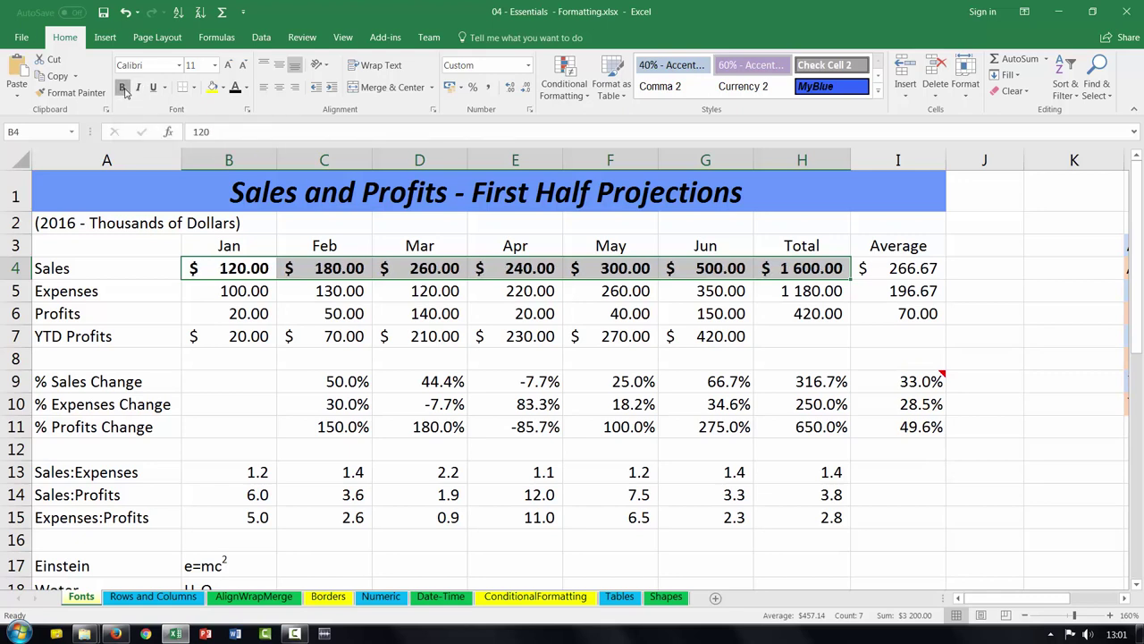
Try combinations of italic, underline and bold on B4:H4, and return the values to plain text.
click(139, 90)
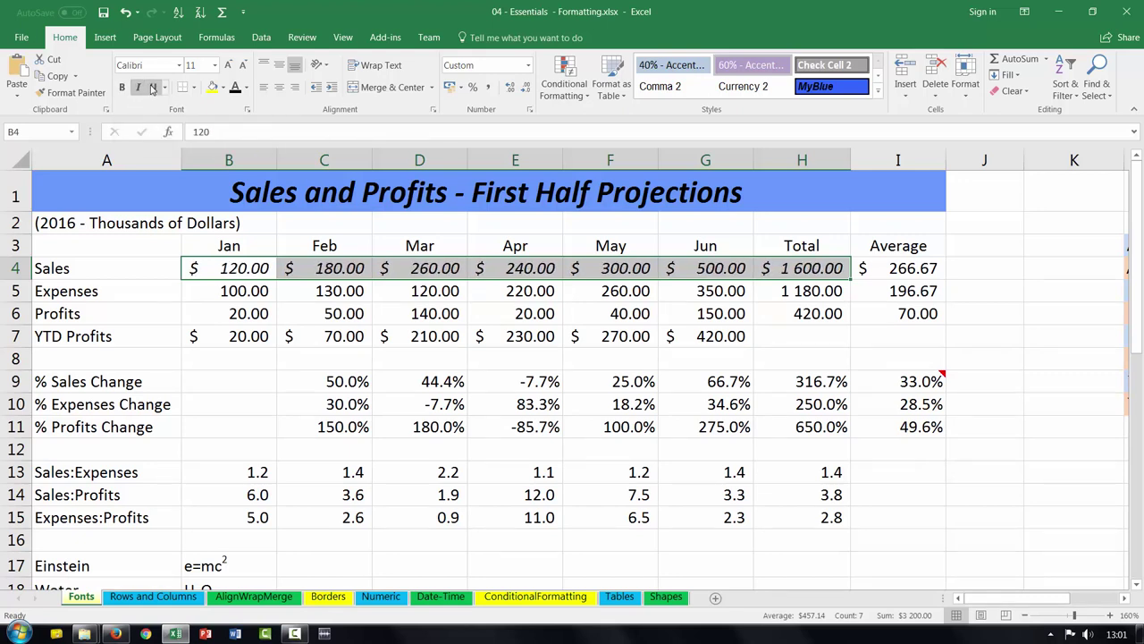
click(154, 89)
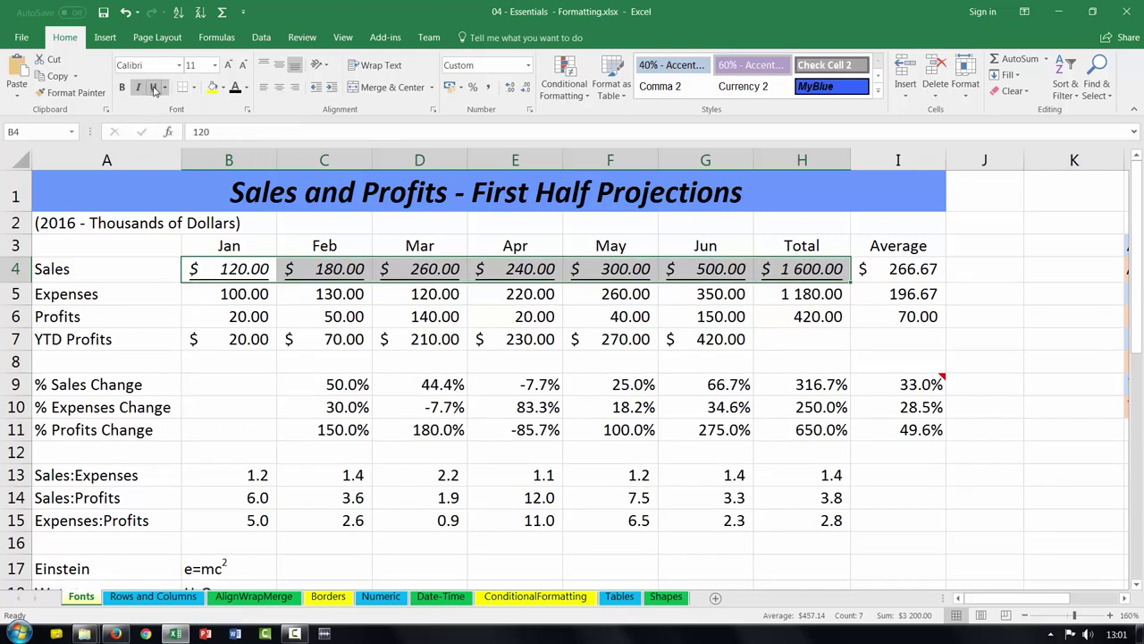
click(138, 89)
click(122, 88)
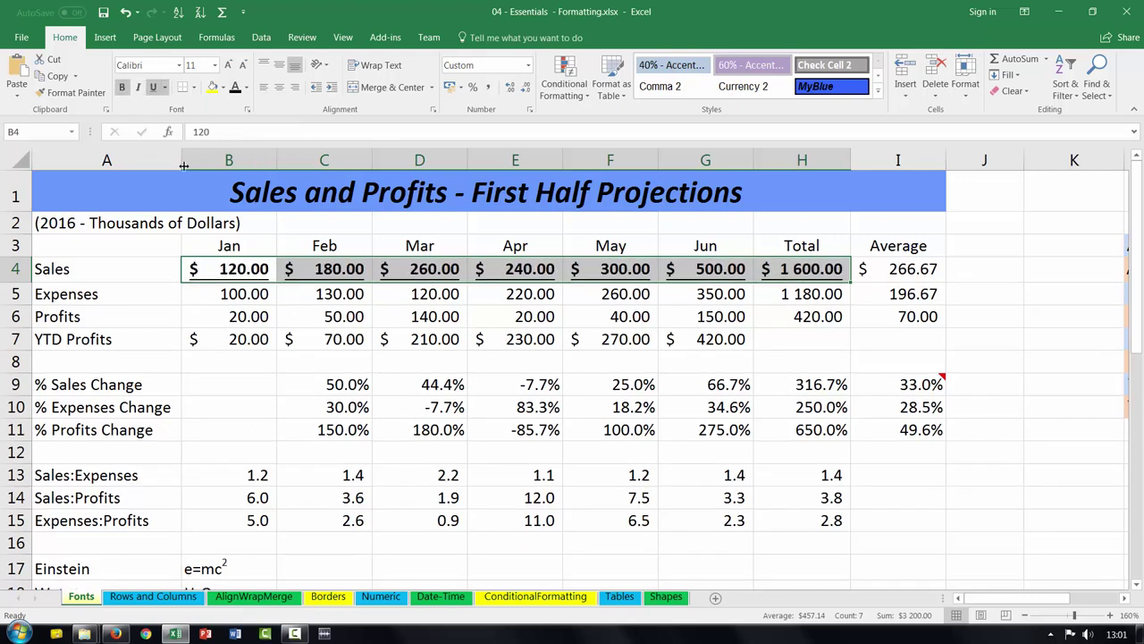
click(154, 88)
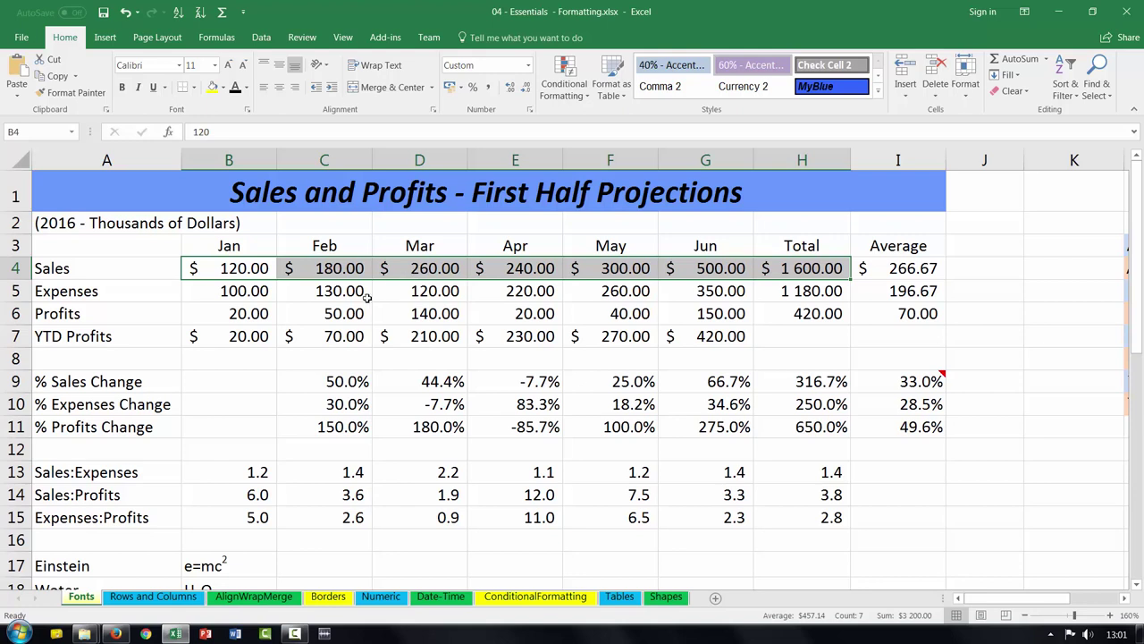
Set the font colour of the January to June Sales values in B4:G4 to yellow.
click(221, 265)
click(305, 270)
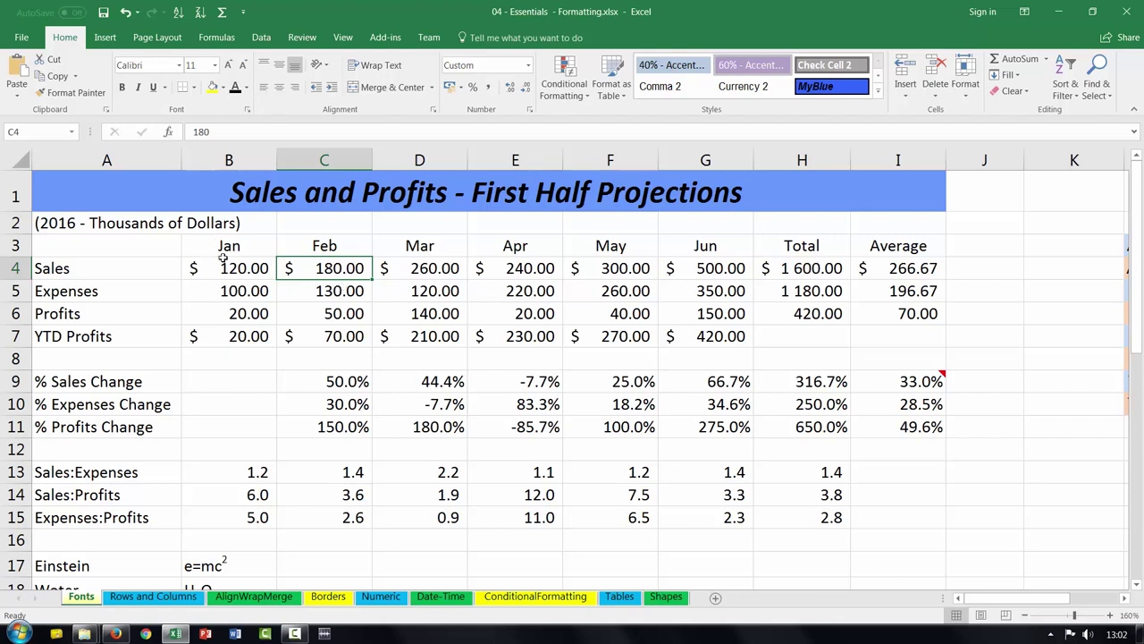
drag(234, 264, 717, 272)
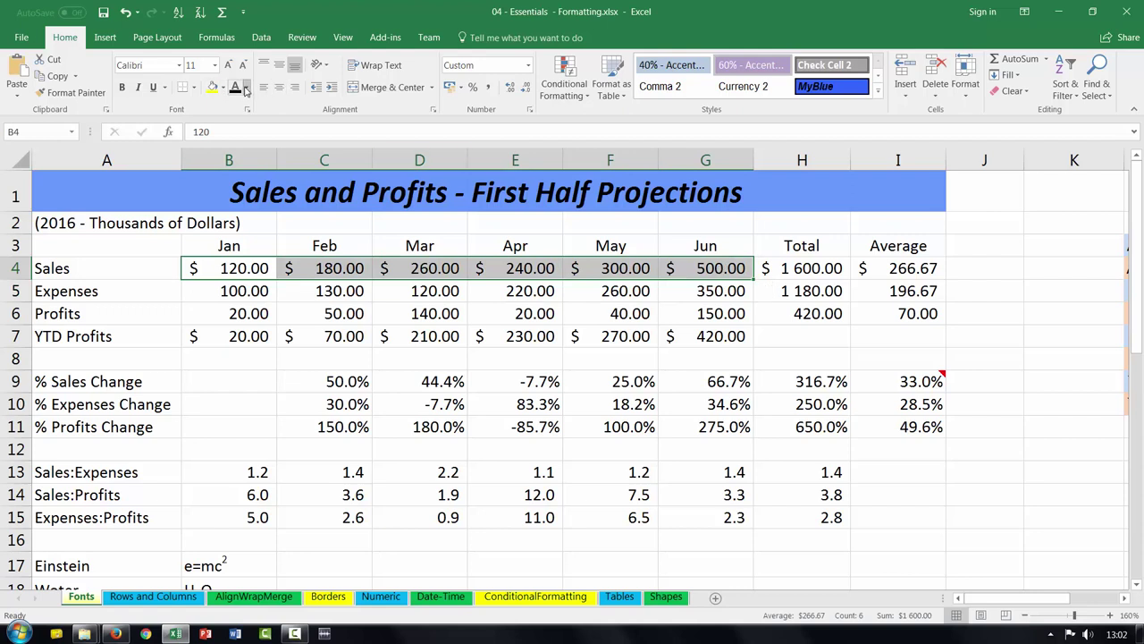
click(245, 88)
click(275, 213)
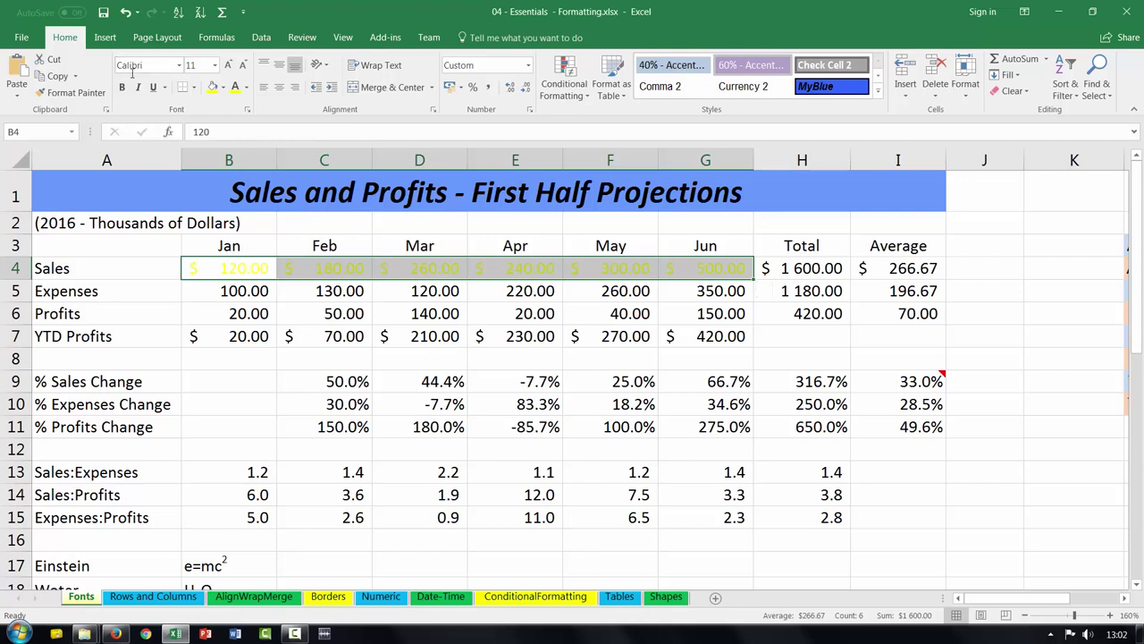
Try dark red and dark purple as the font colour of the Sales values in B4:G4.
click(245, 88)
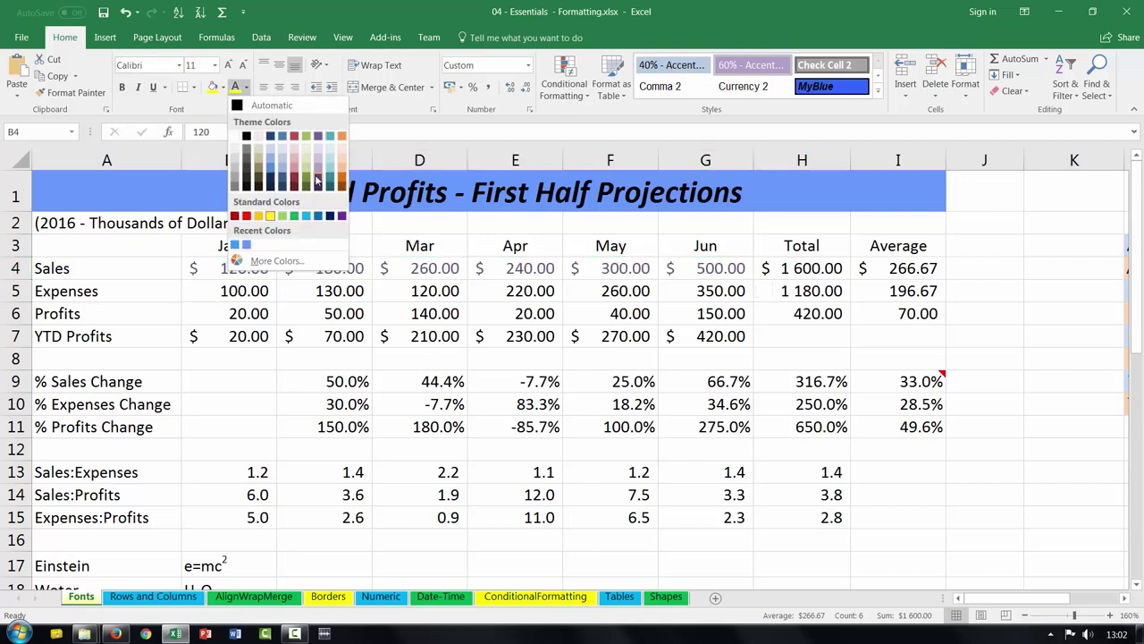
click(235, 215)
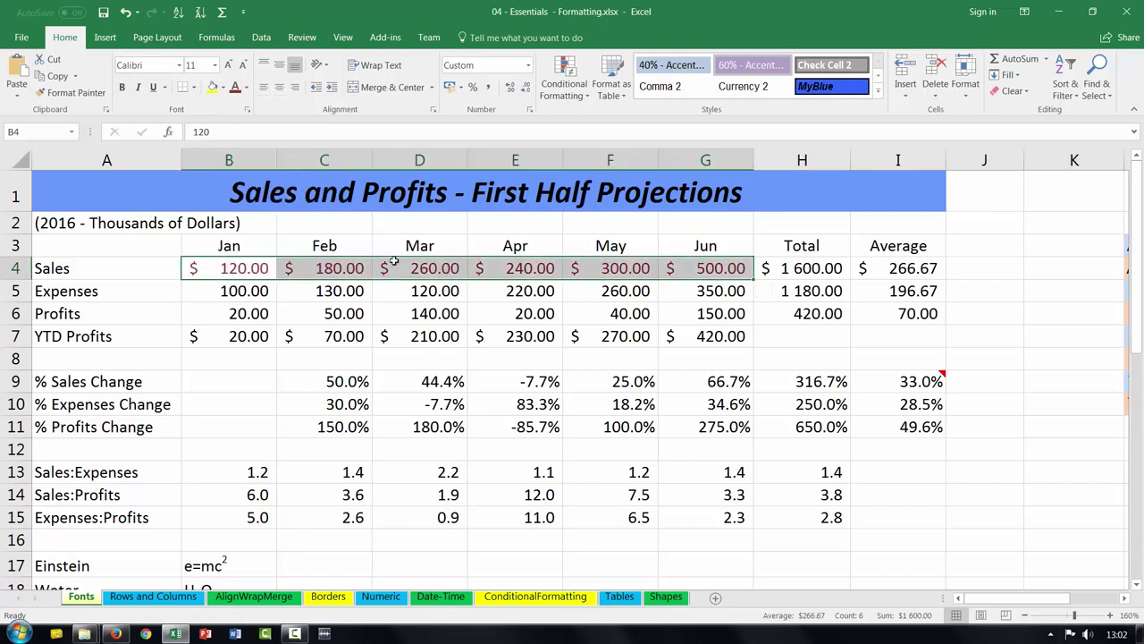
click(248, 89)
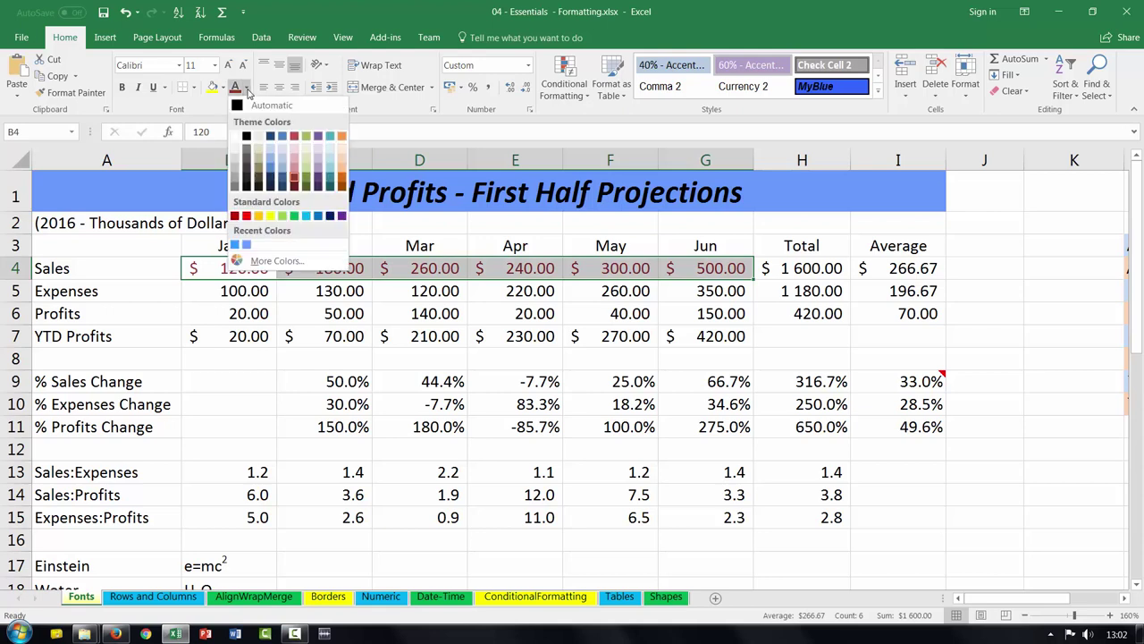
click(323, 188)
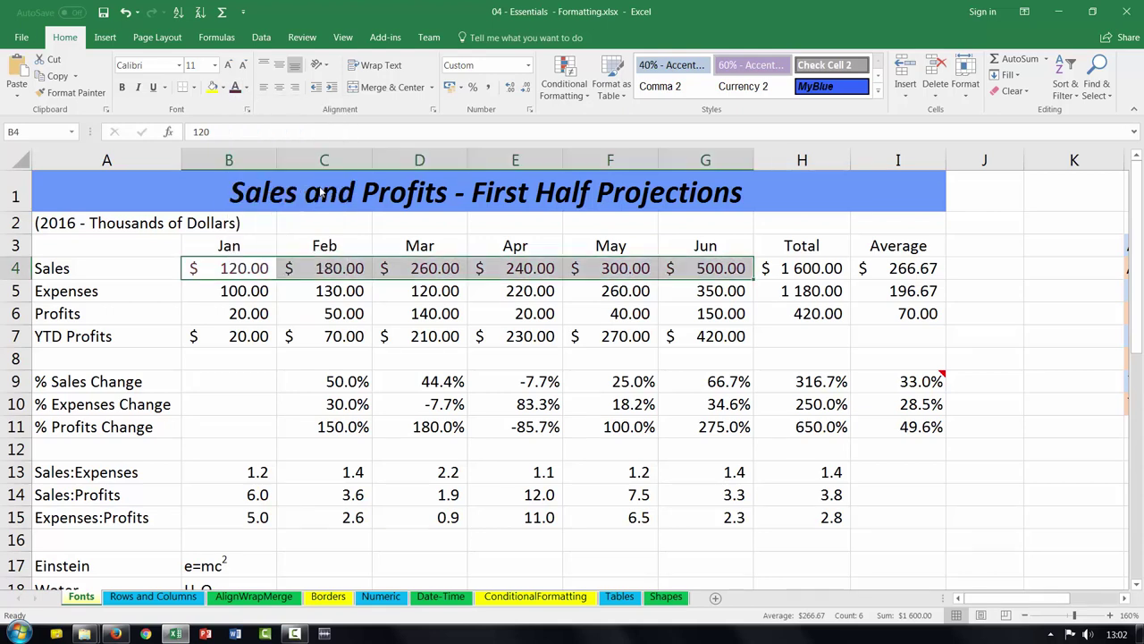
Reset the font colour of B4:G4 to black and change it to the standard red.
click(246, 87)
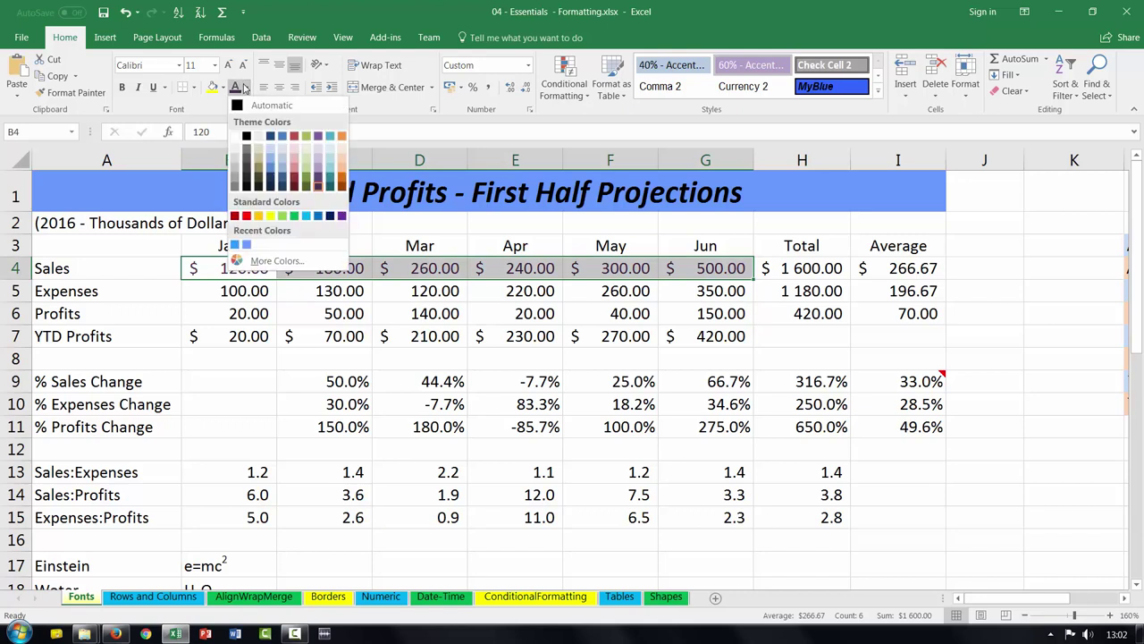
click(246, 137)
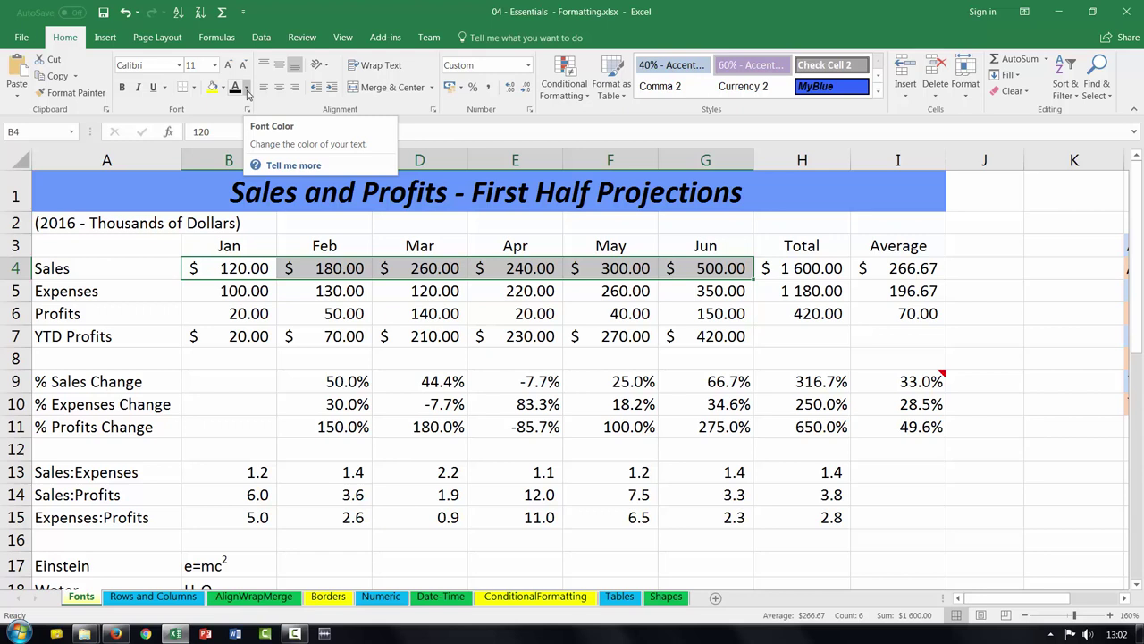
click(247, 91)
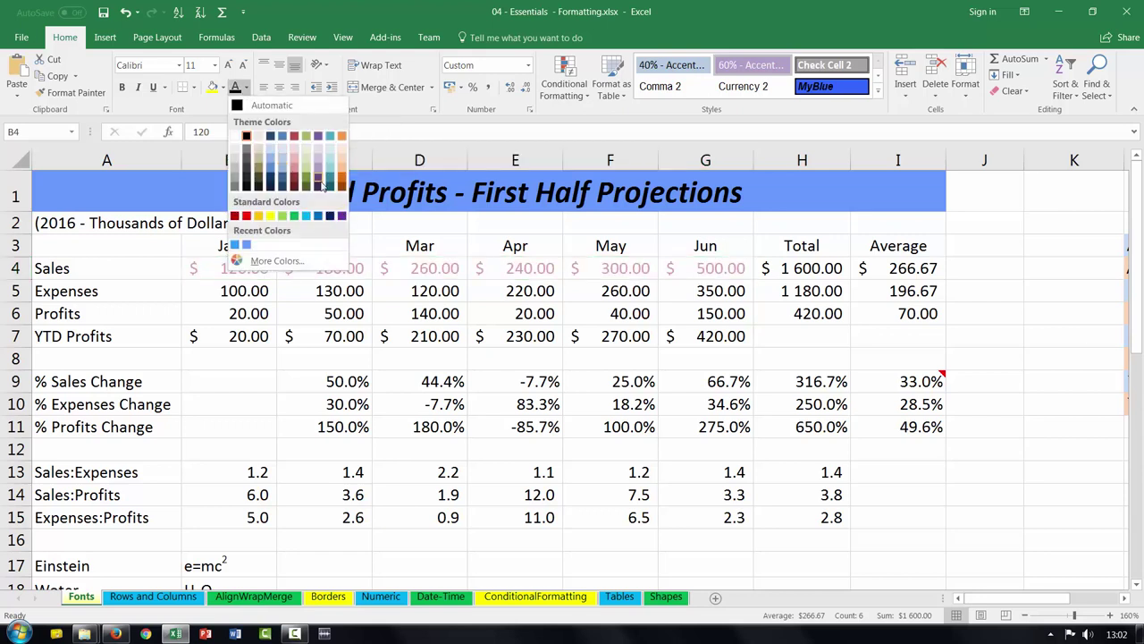
click(246, 218)
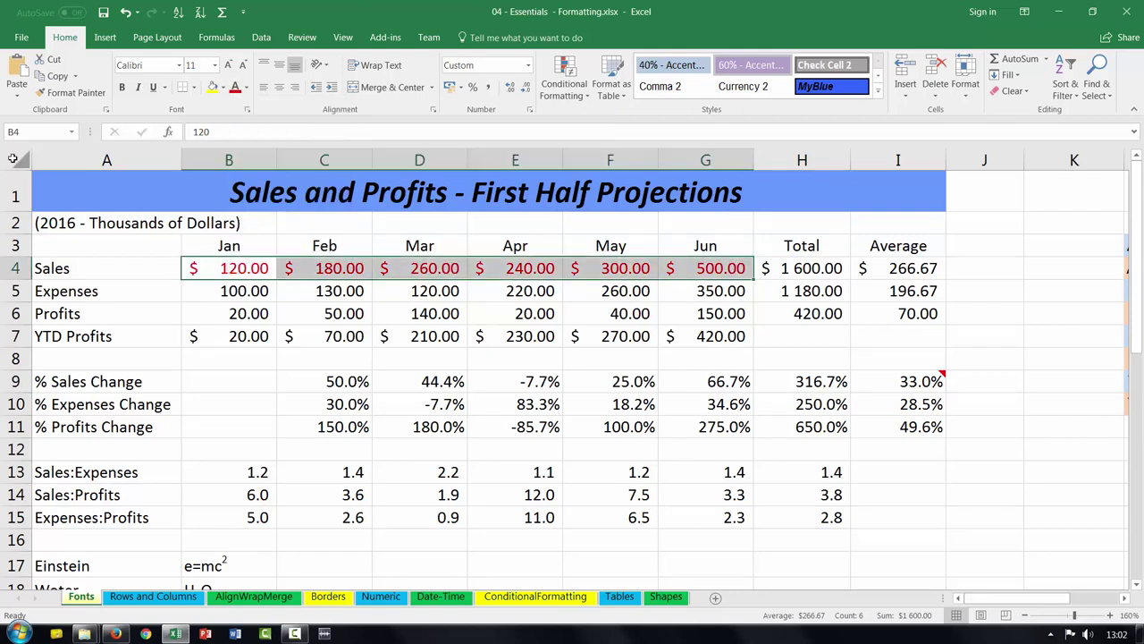
Apply the red font colour to the entire worksheet, undo it, and select the January Sales cell B4.
click(13, 159)
click(234, 87)
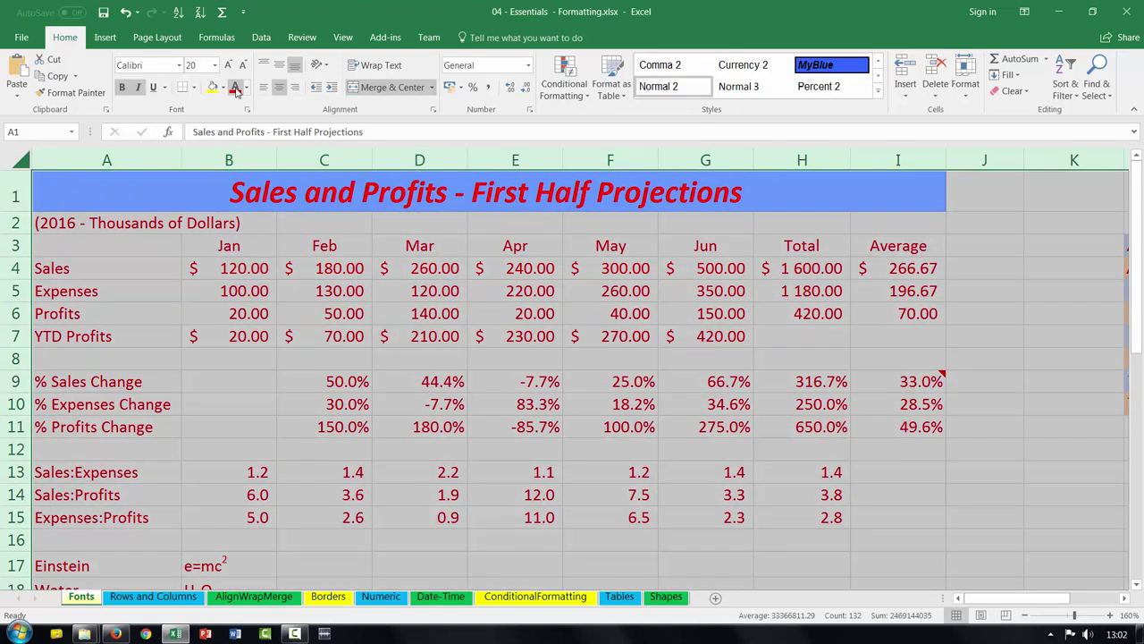
click(1108, 468)
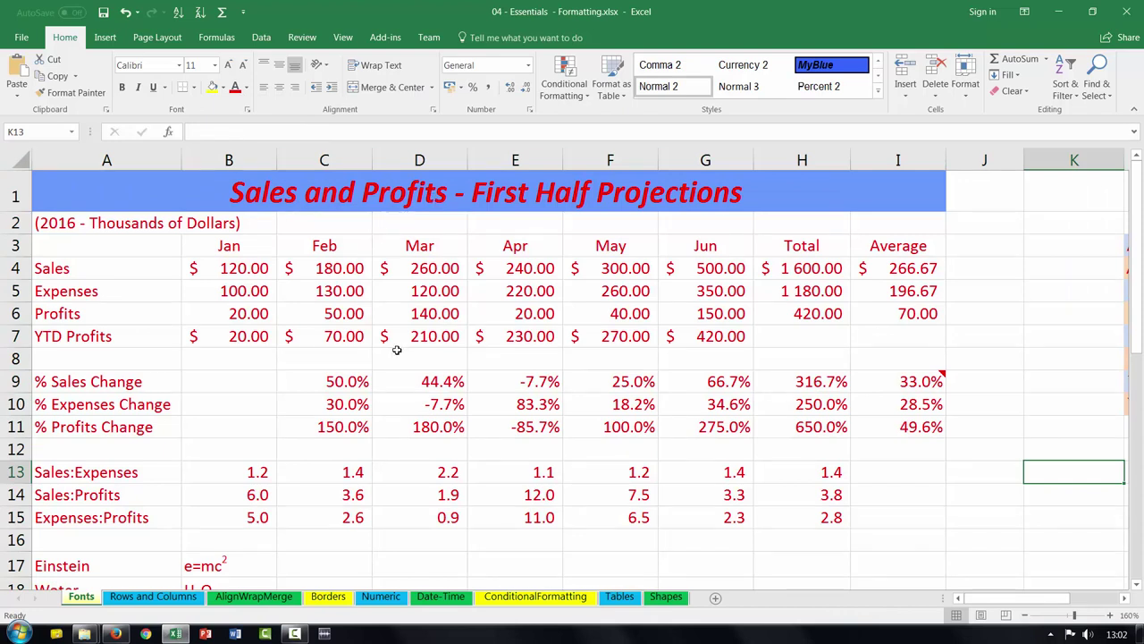
key(ctrl+z)
click(217, 267)
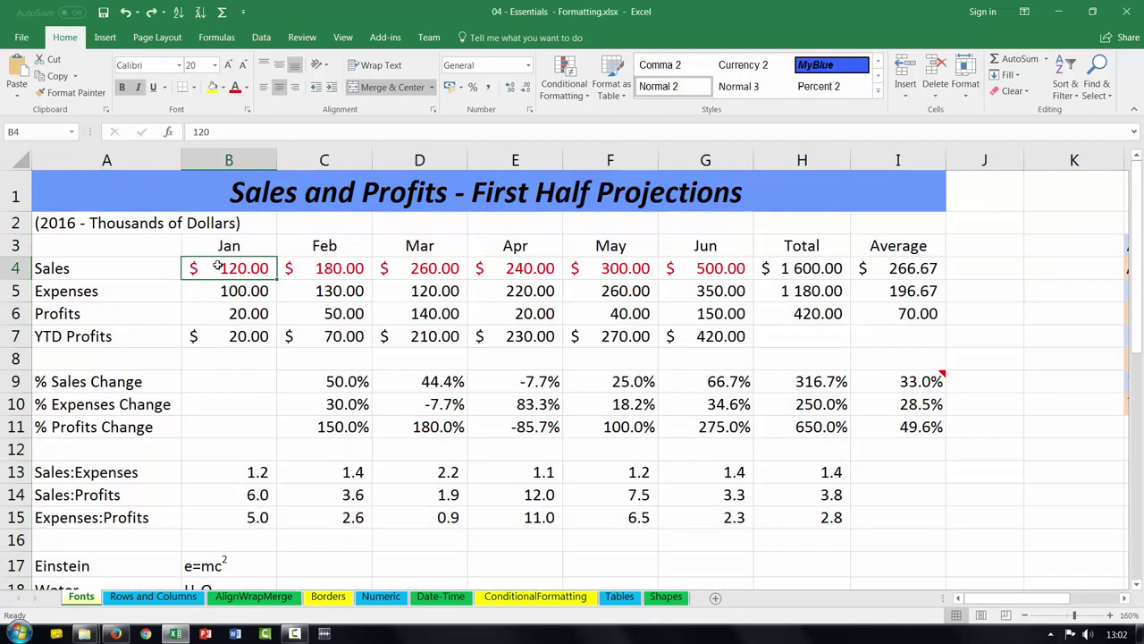
Reset the font colour of the January to June Sales values in B4:G4 to Automatic.
drag(217, 267, 702, 275)
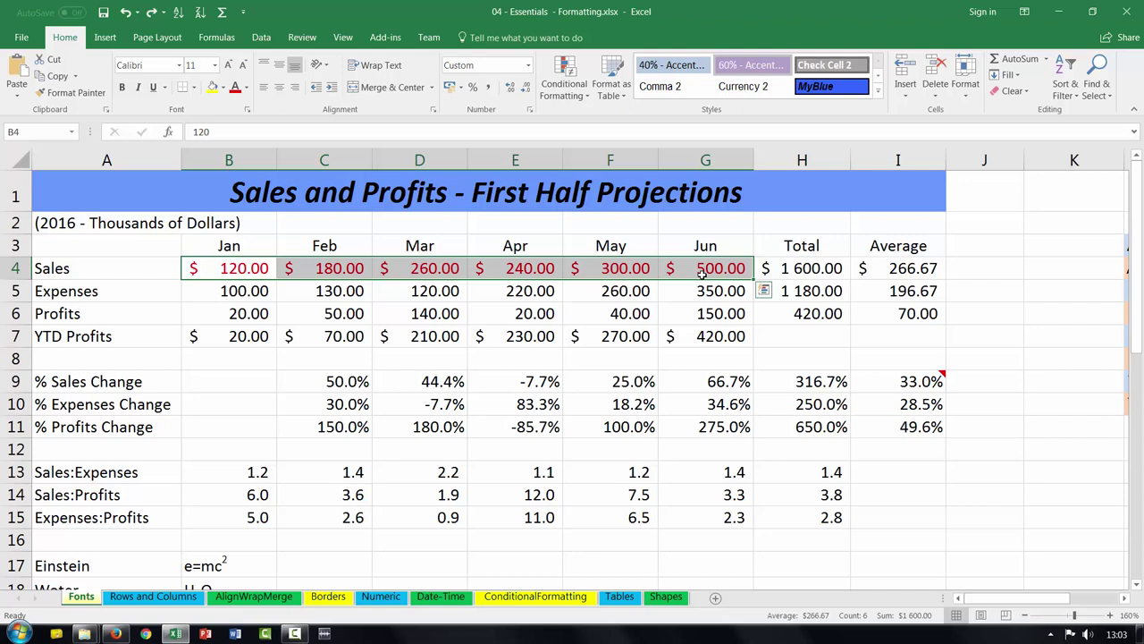
click(246, 87)
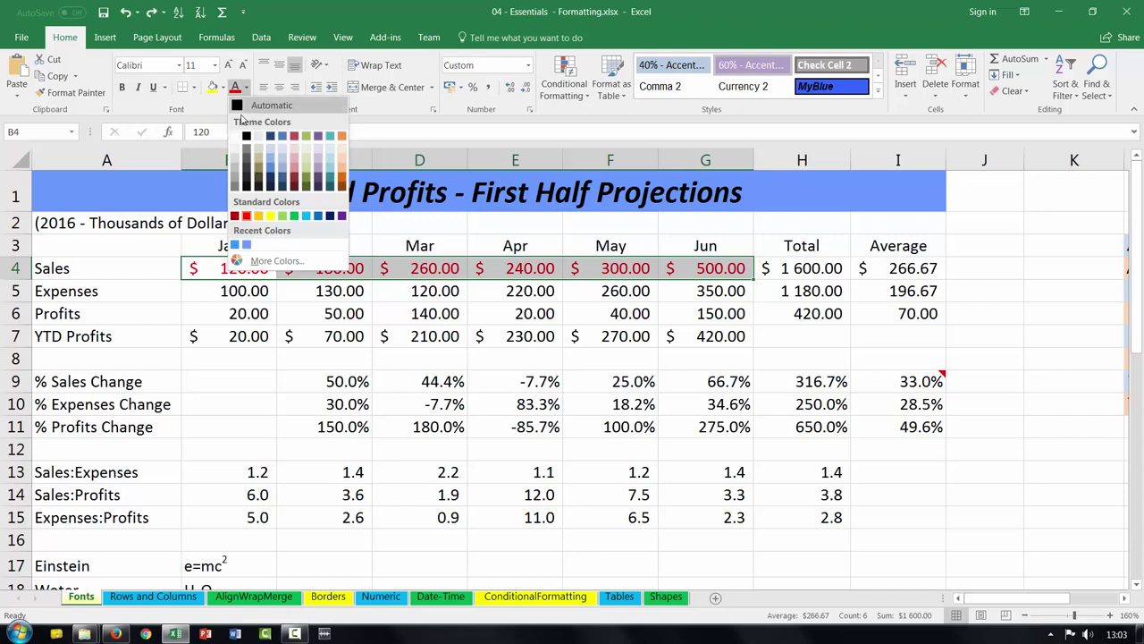
click(250, 105)
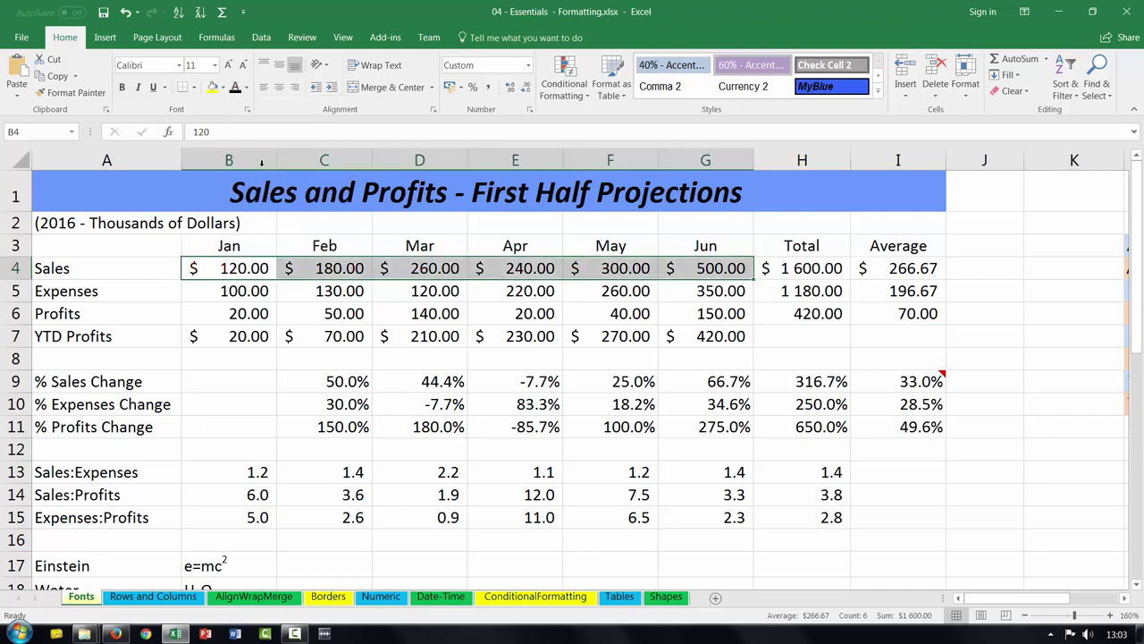
Preview large font sizes such as 36 on the Sales values in B4:G4, and increase their size stepwise to 20.
click(215, 66)
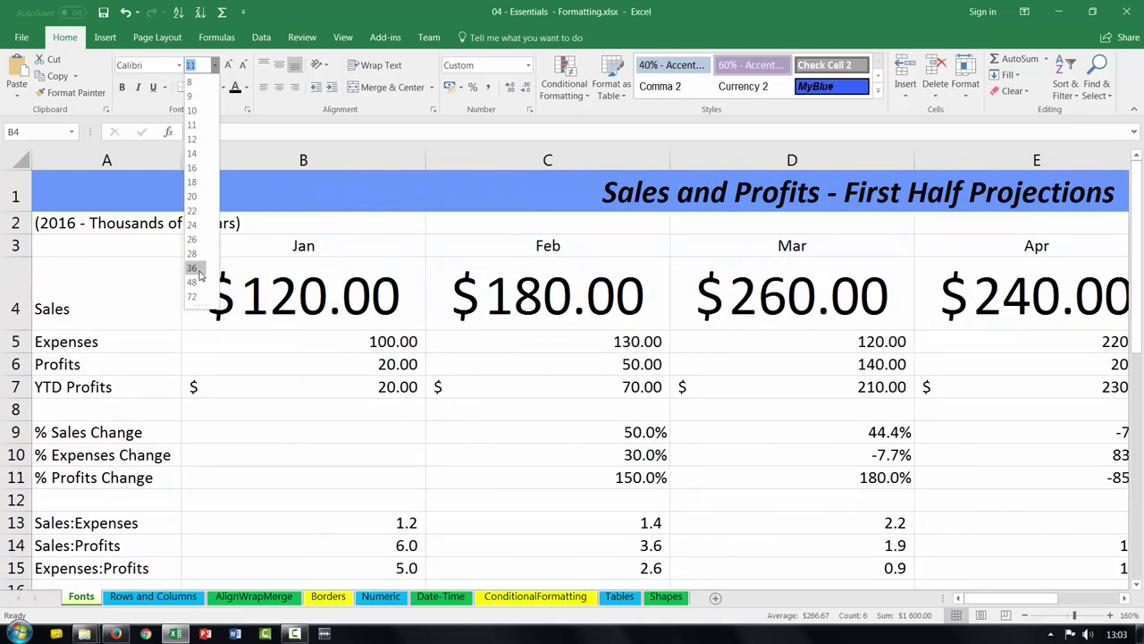
click(304, 16)
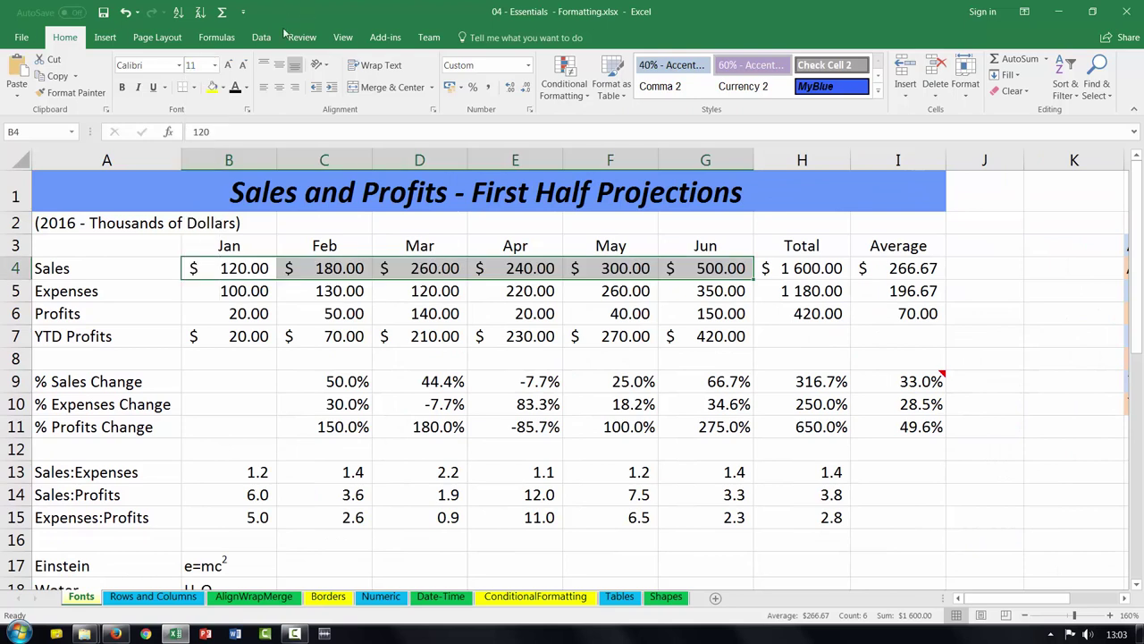
click(230, 66)
click(230, 65)
click(230, 65)
click(229, 66)
click(230, 65)
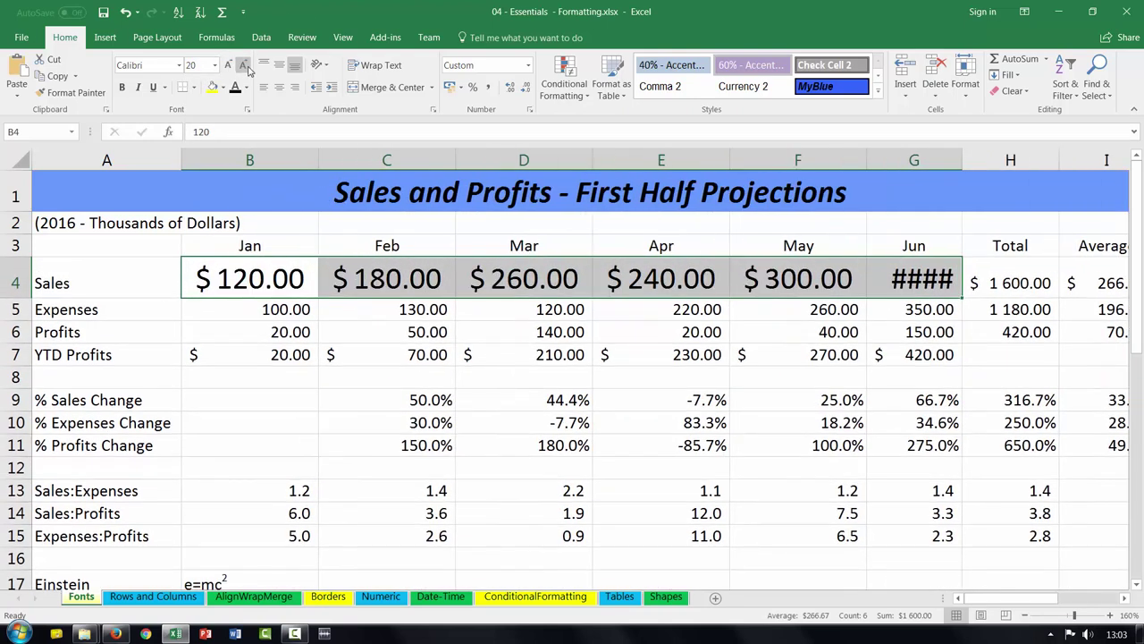
Decrease the font size of the Sales values in B4:G4 stepwise to 11.
click(244, 65)
click(244, 66)
click(244, 65)
click(244, 65)
click(244, 66)
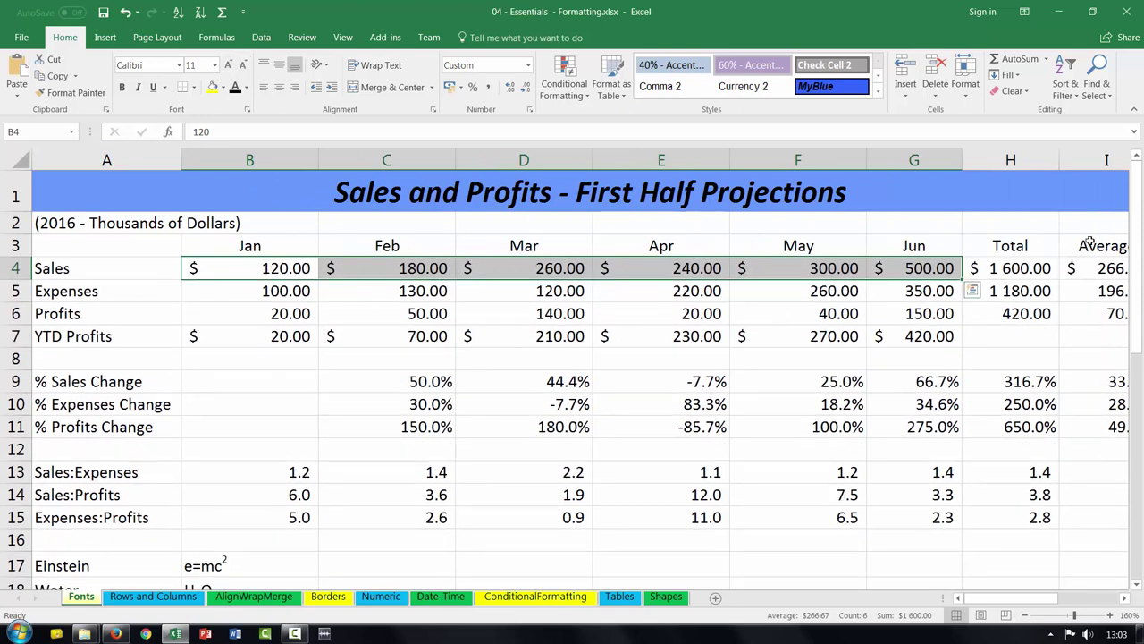
Increase the font size of the Sales values in B4:G4 stepwise to 48.
click(229, 66)
click(229, 67)
click(228, 66)
click(228, 66)
click(229, 66)
click(229, 66)
click(229, 66)
click(229, 66)
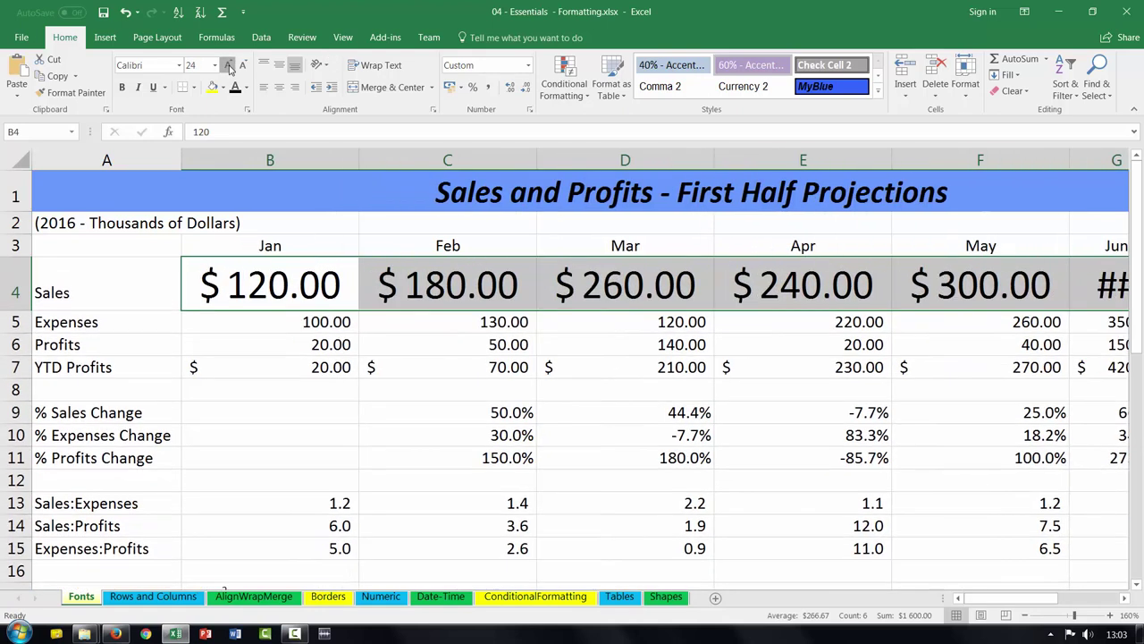
click(229, 66)
click(228, 66)
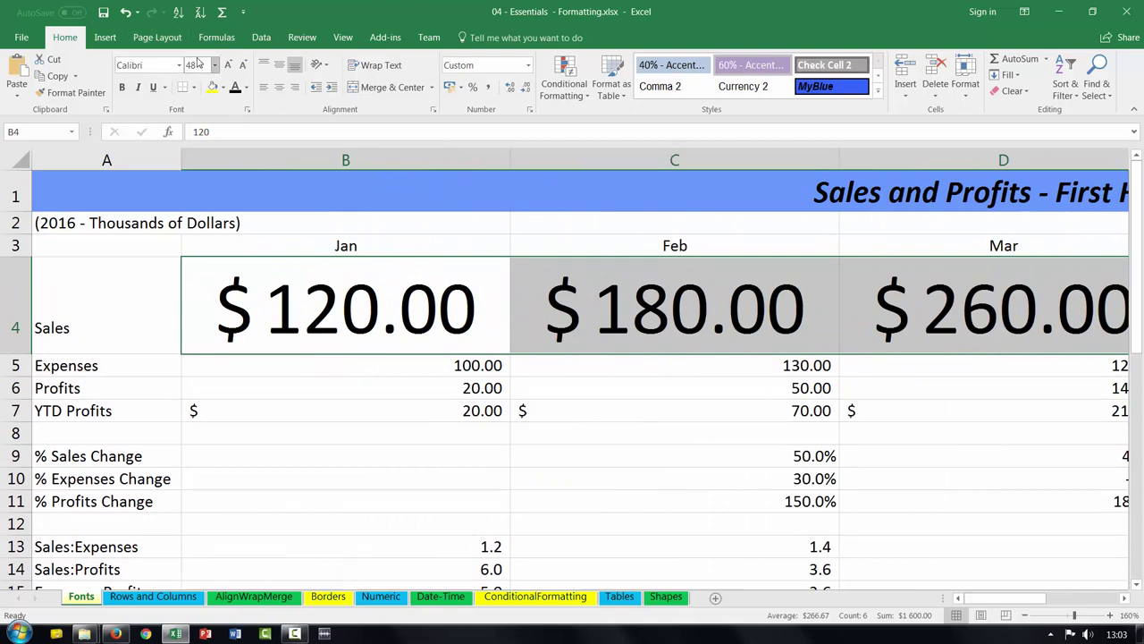
Undo the font size increases and the recent font colour changes on B4:G4.
key(ctrl+z)
key(ctrl+z)
key(ctrl+z)
key(ctrl+z)
key(ctrl+z)
key(ctrl+z)
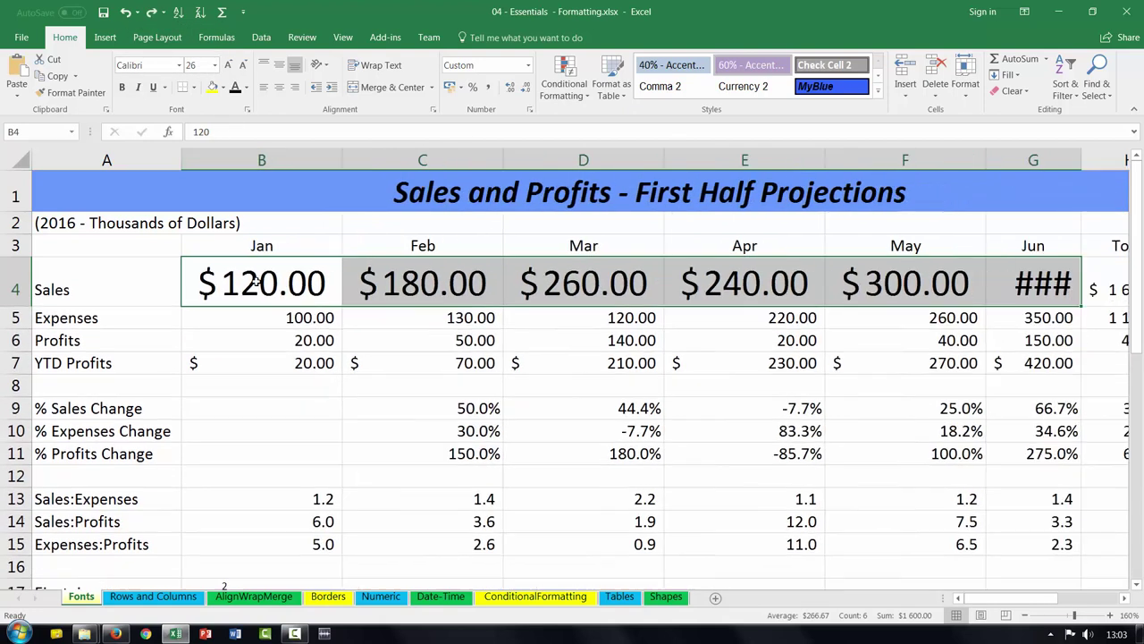
key(ctrl+z)
key(ctrl+z)
key(ctrl+z)
key(ctrl+z)
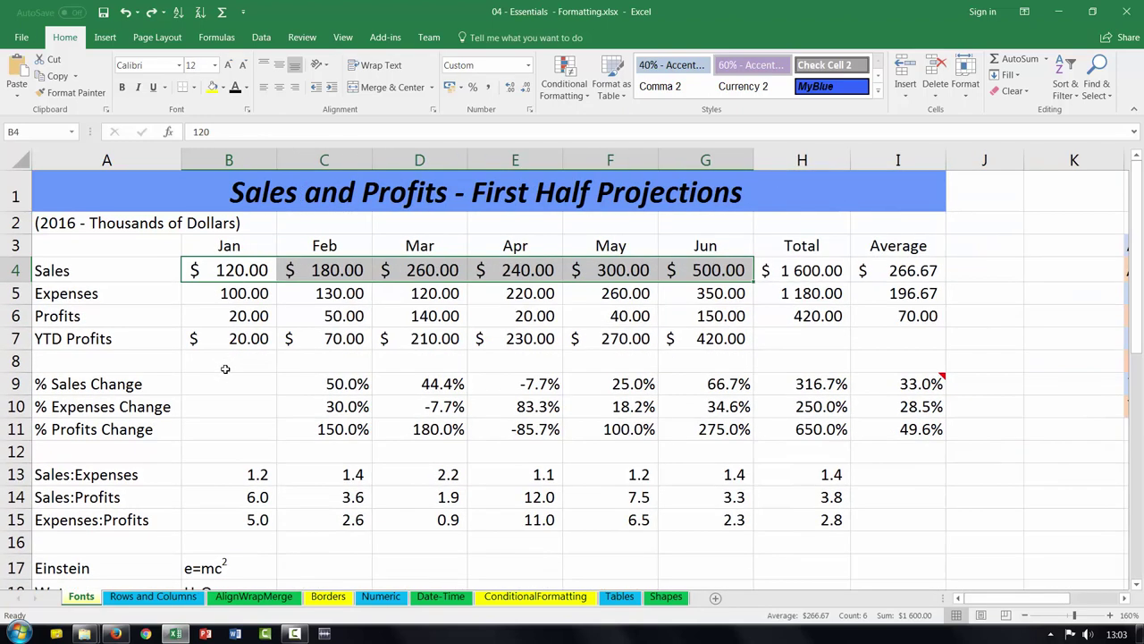
key(ctrl+z)
key(ctrl+z)
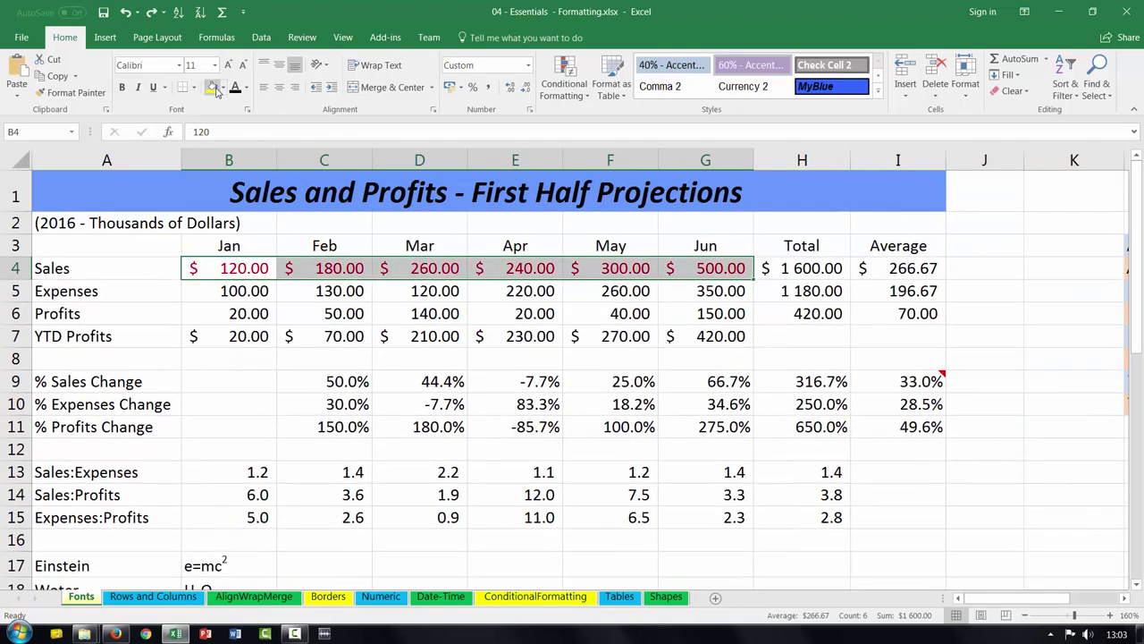
key(ctrl+z)
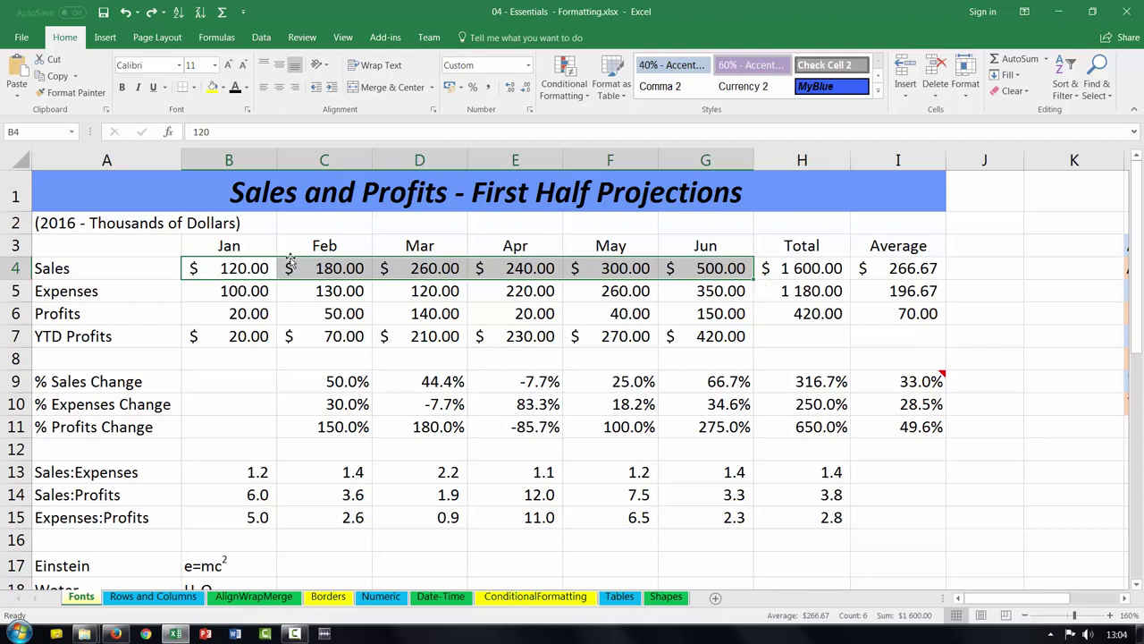
Apply the strikethrough font effect to the Sales values in B4:G4.
scroll(483, 365, down, 1)
scroll(479, 366, up, 1)
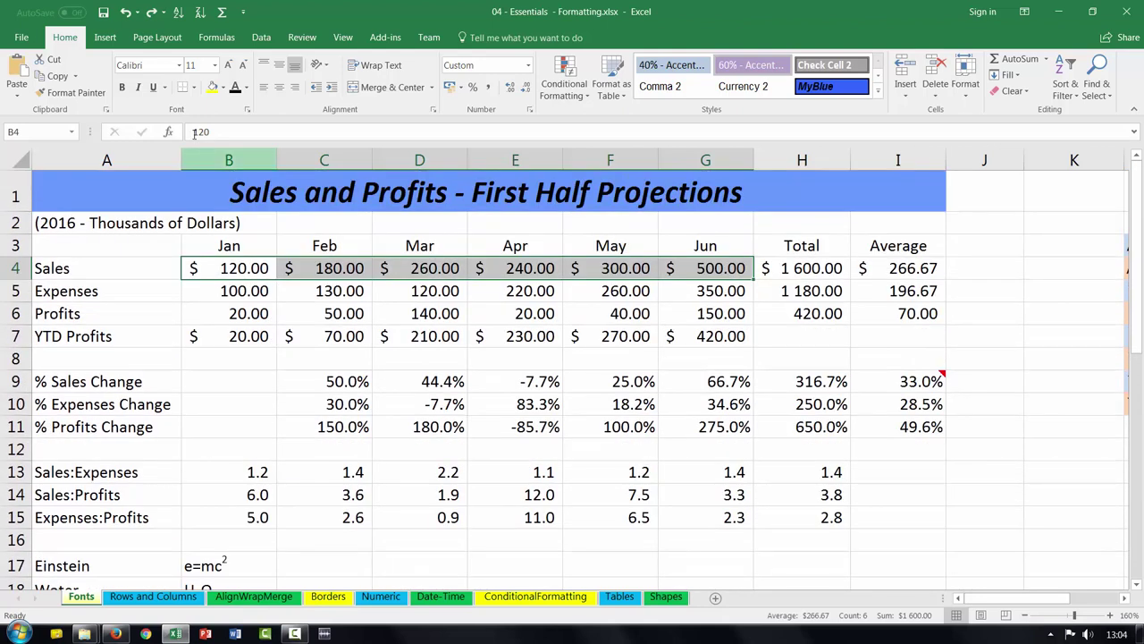
click(249, 110)
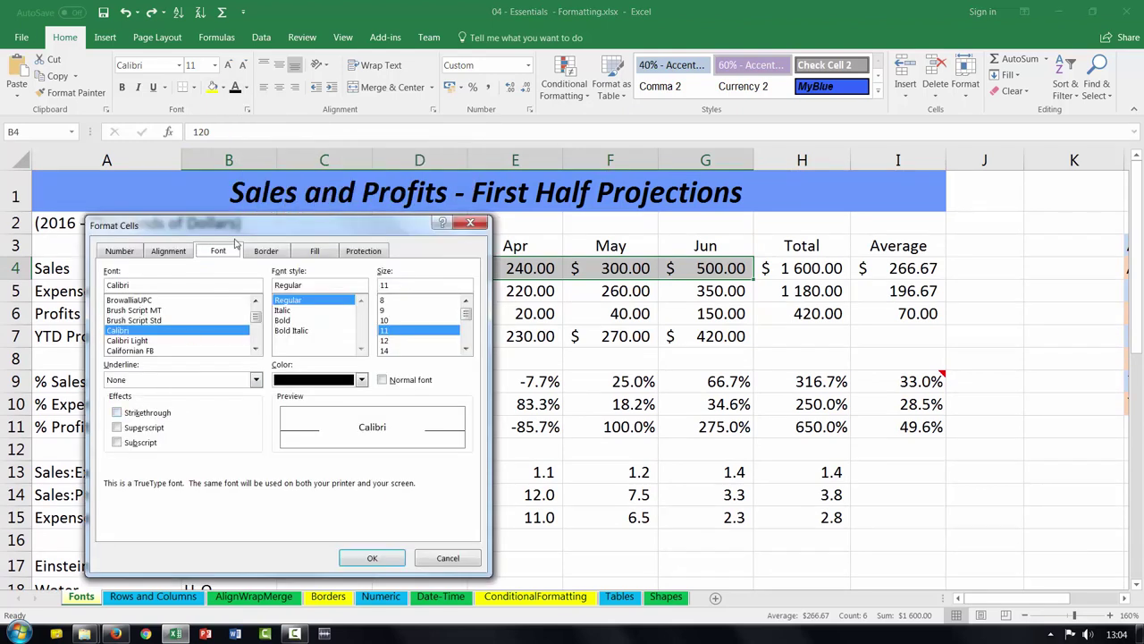
drag(239, 231, 745, 317)
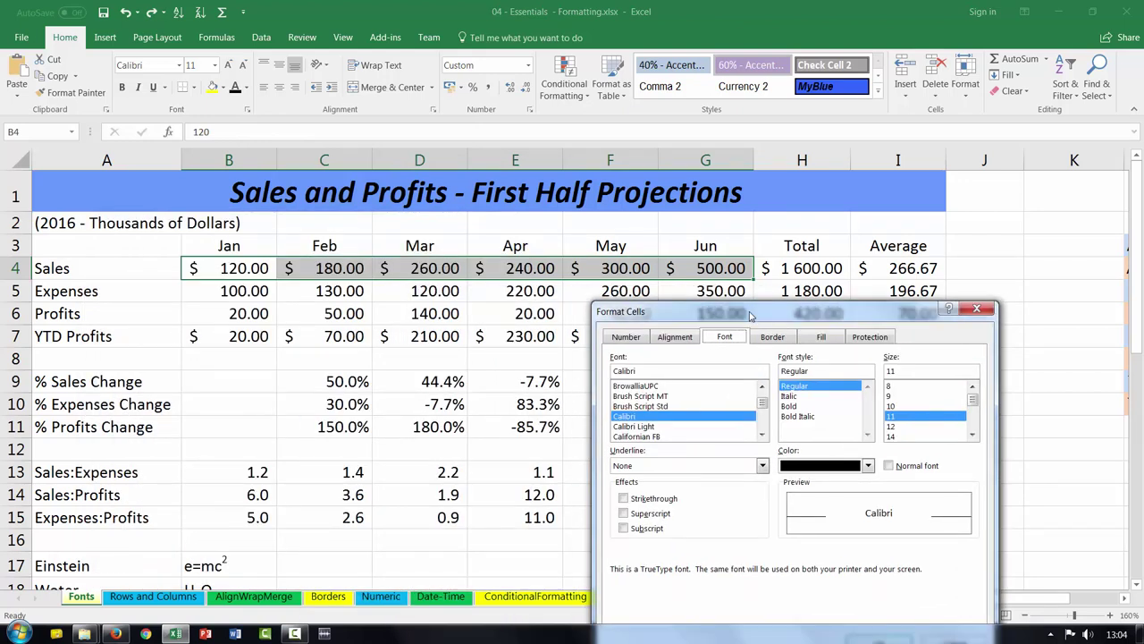
click(624, 499)
drag(831, 311, 918, 197)
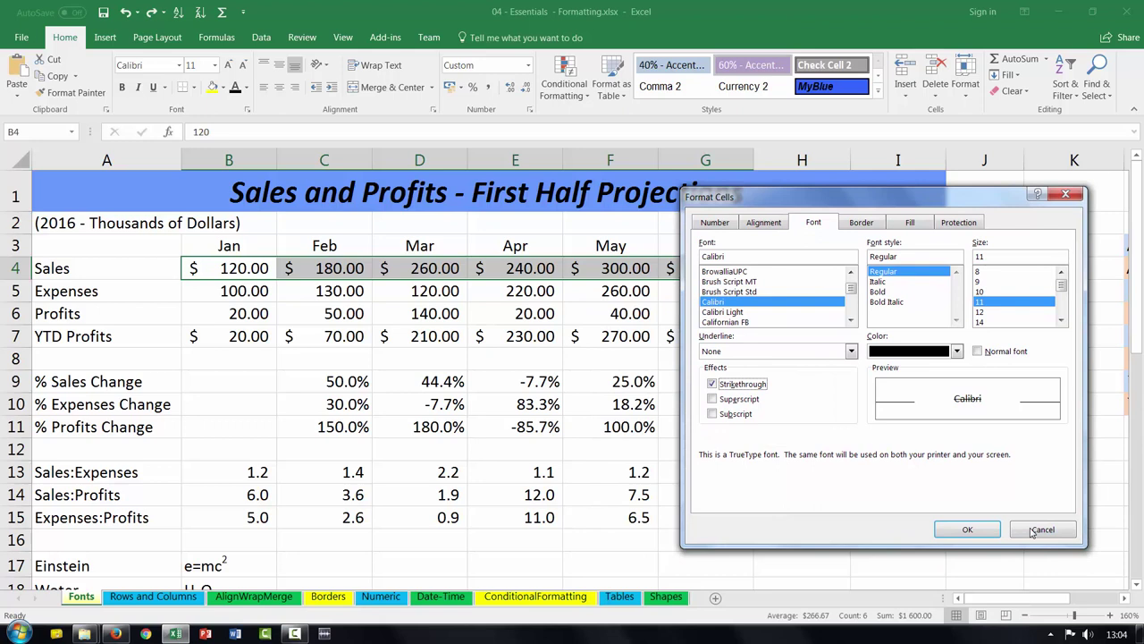
click(967, 529)
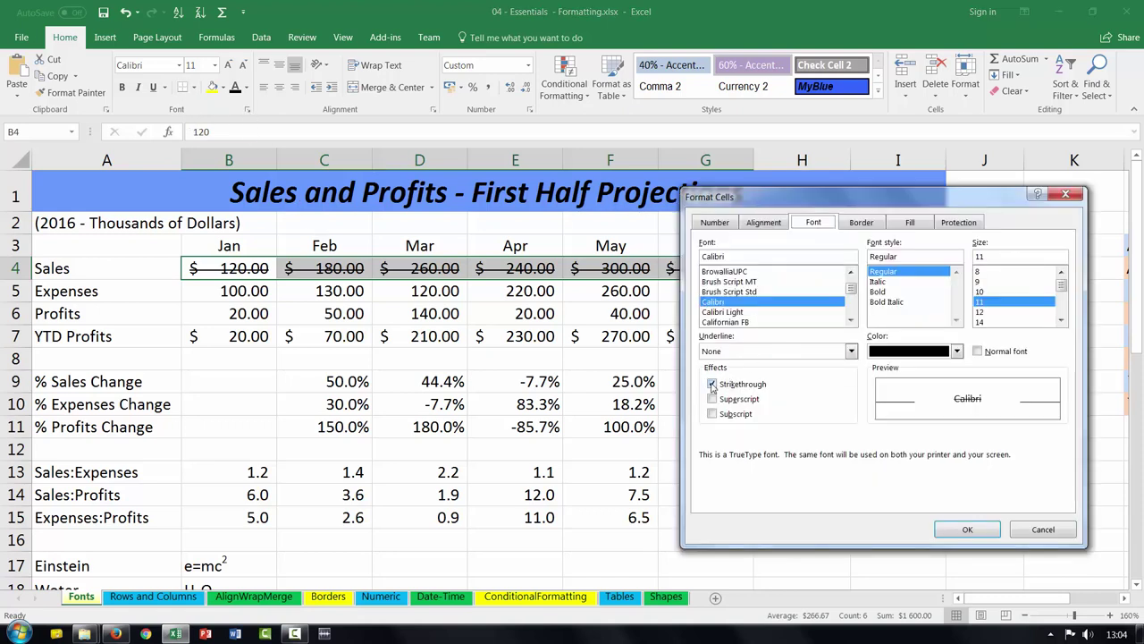
Replace the strikethrough effect on B4:G4 with superscript.
click(712, 385)
click(713, 399)
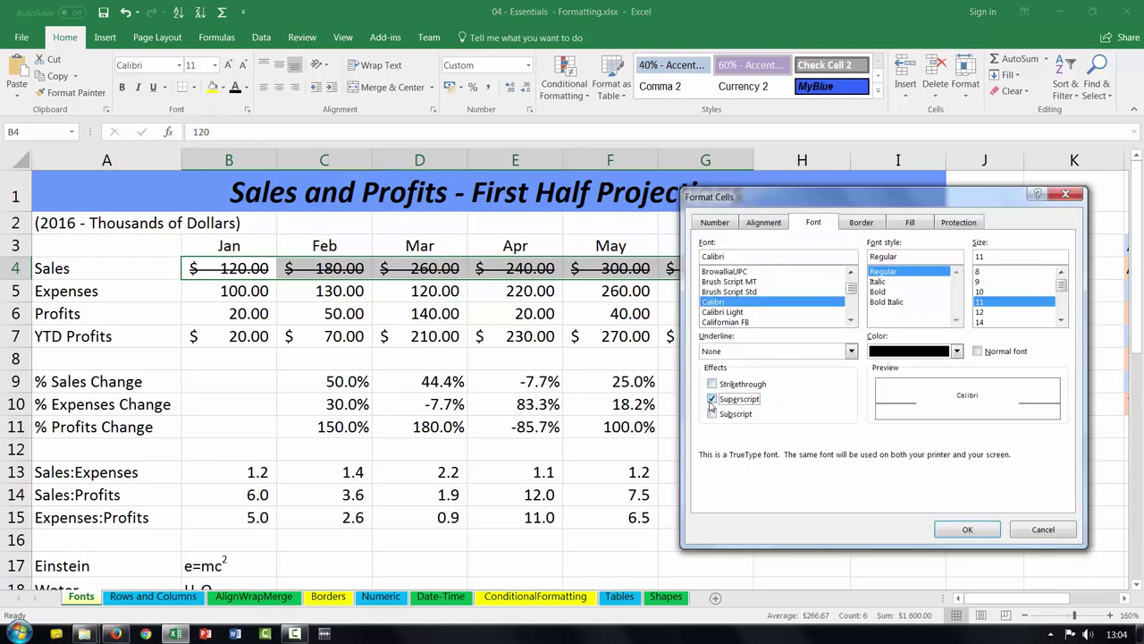
click(968, 530)
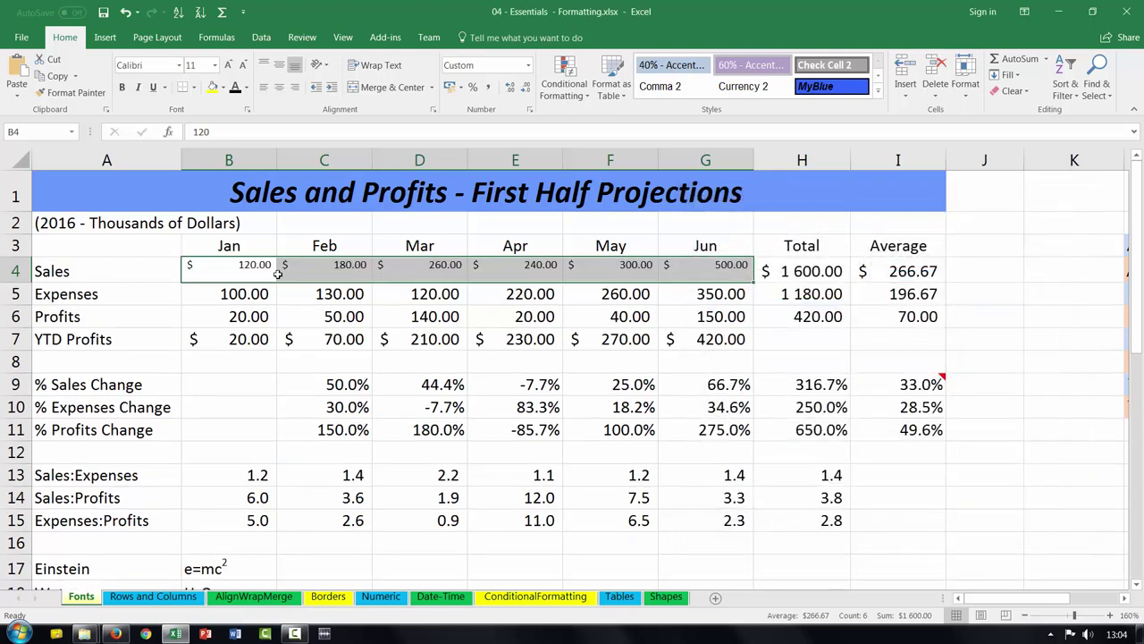
Switch the font effect of the Sales values in B4:G4 from superscript to subscript.
click(247, 109)
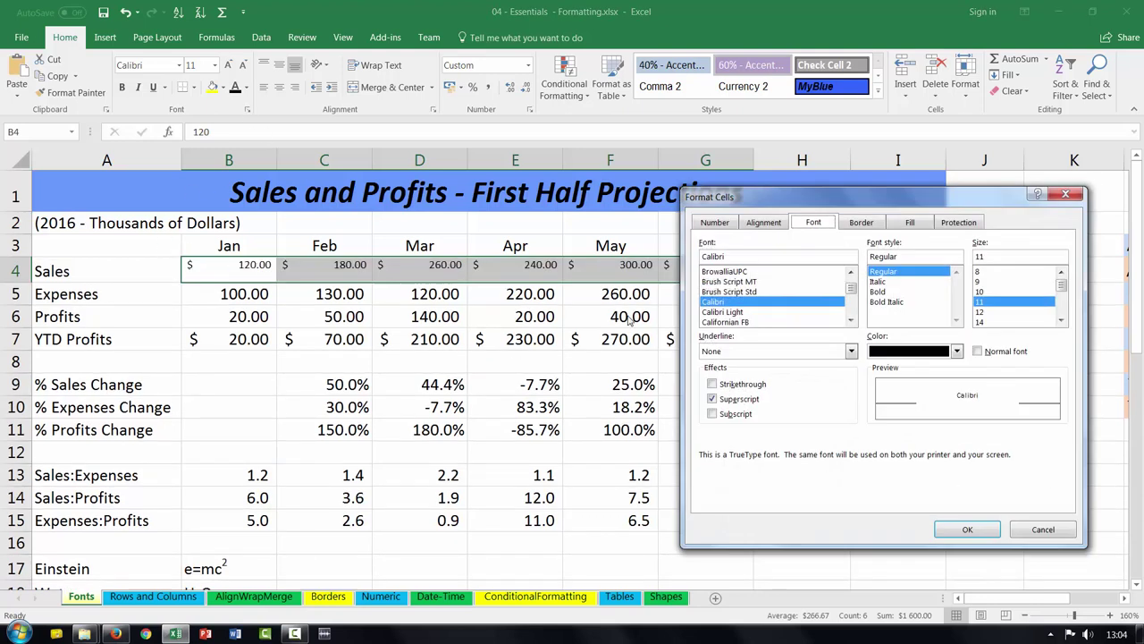
click(713, 414)
click(968, 530)
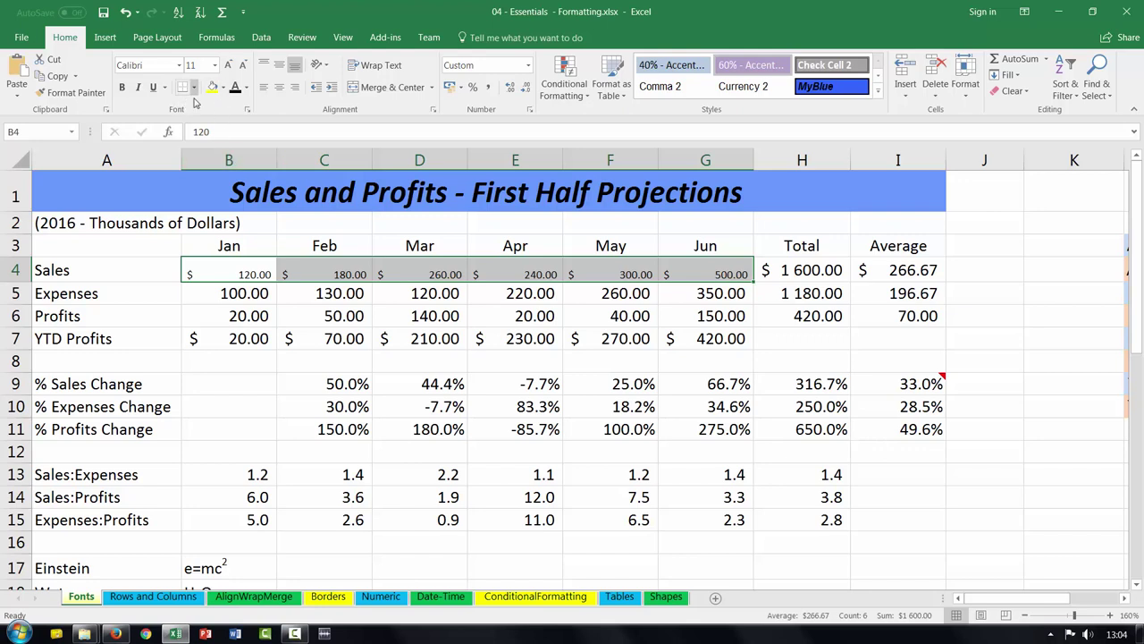
click(247, 109)
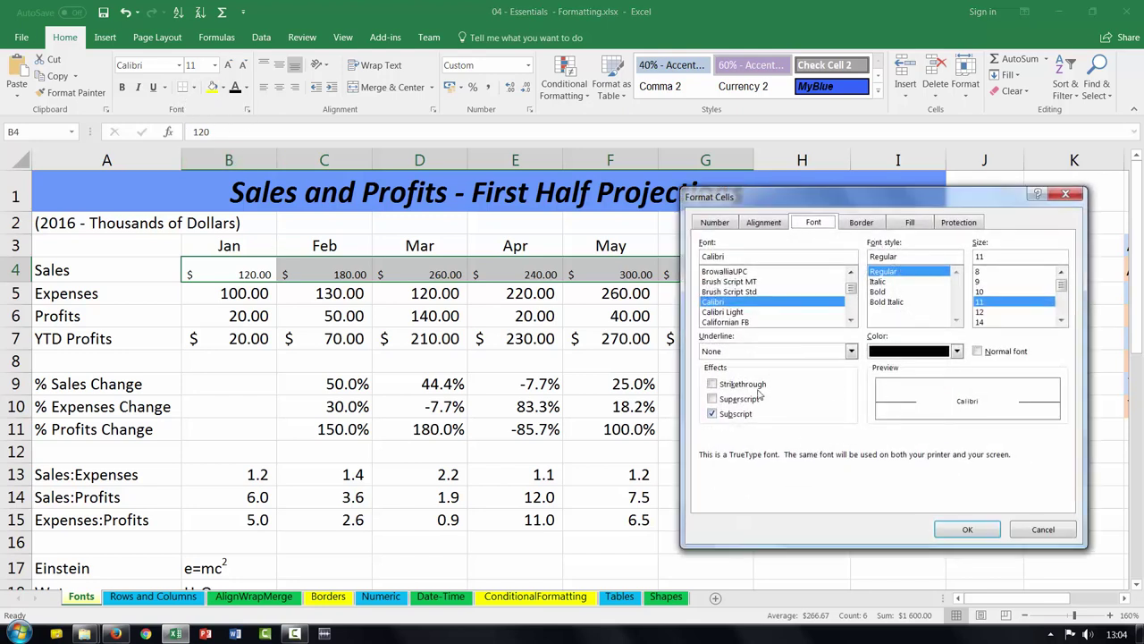
click(715, 415)
click(714, 304)
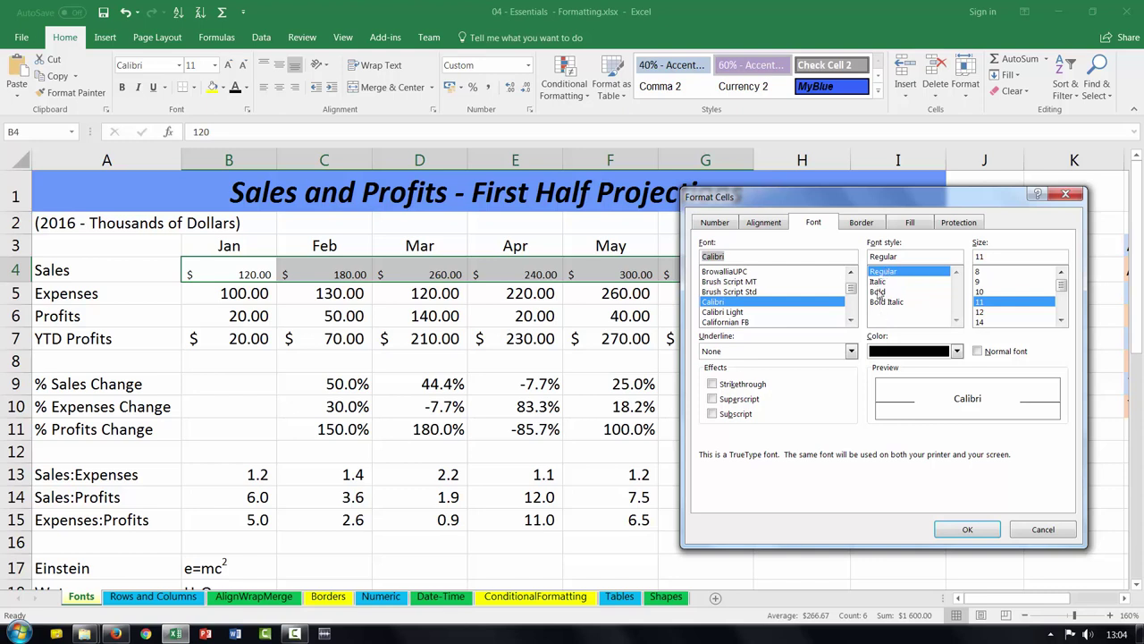
click(1044, 531)
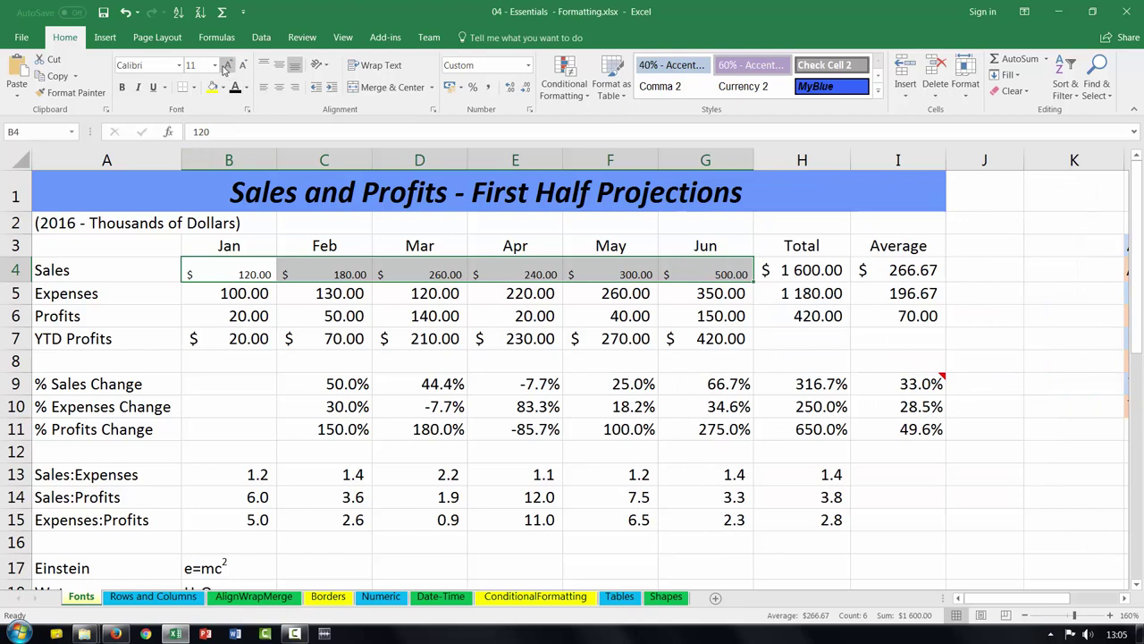
Remove the subscript effect from the Sales values in B4:G4.
click(247, 109)
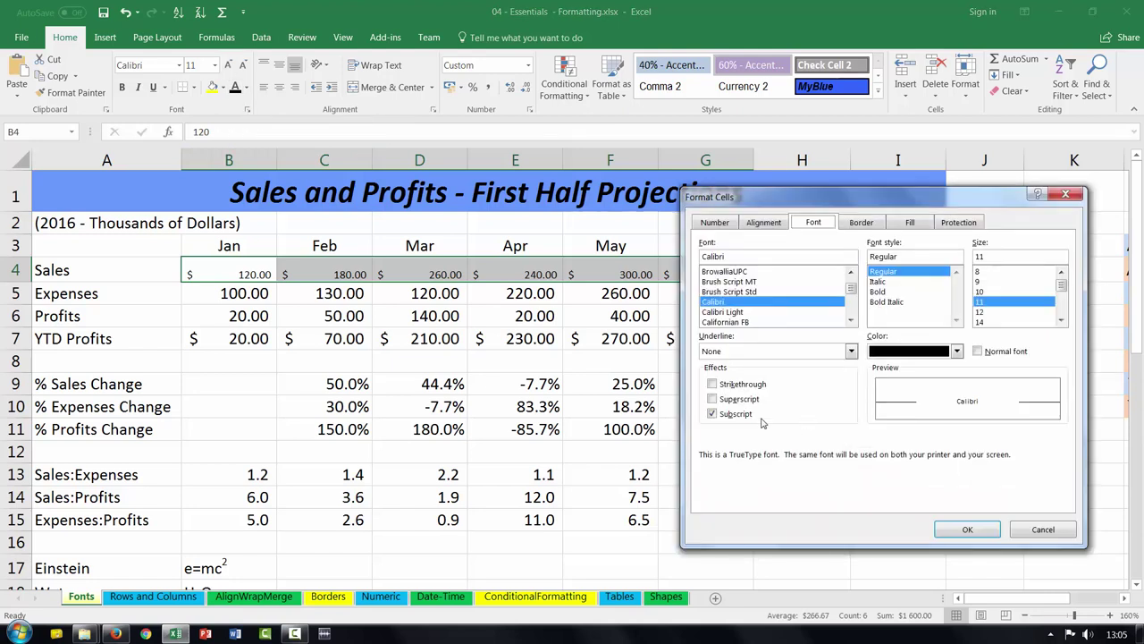
click(712, 413)
click(973, 533)
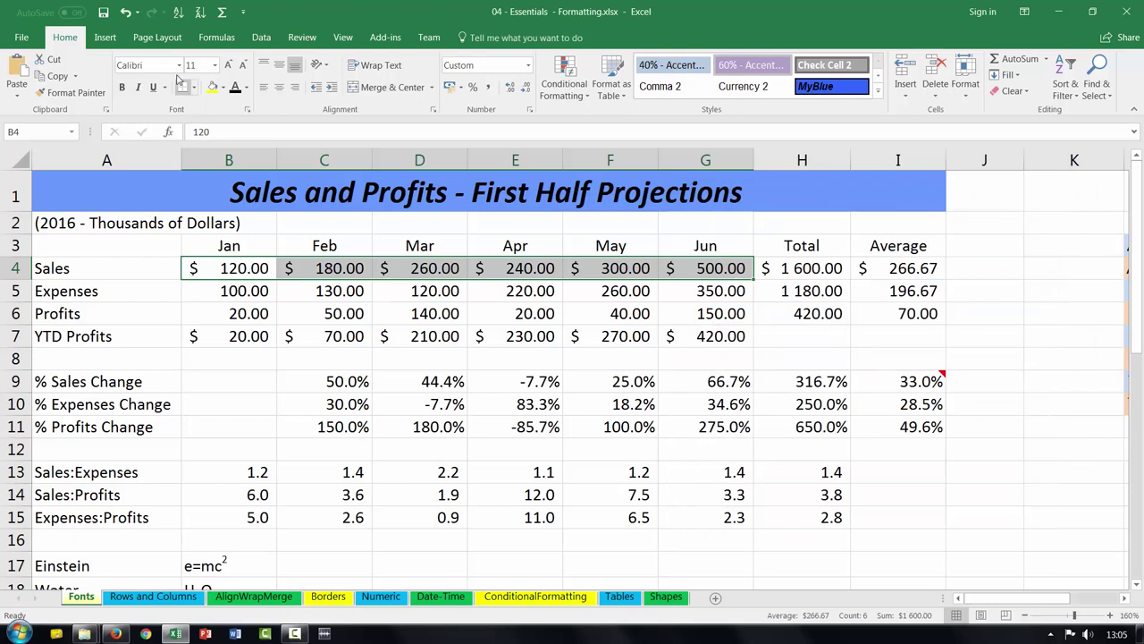
Change the font of the Sales and Profits title in A1 to Candara.
click(115, 187)
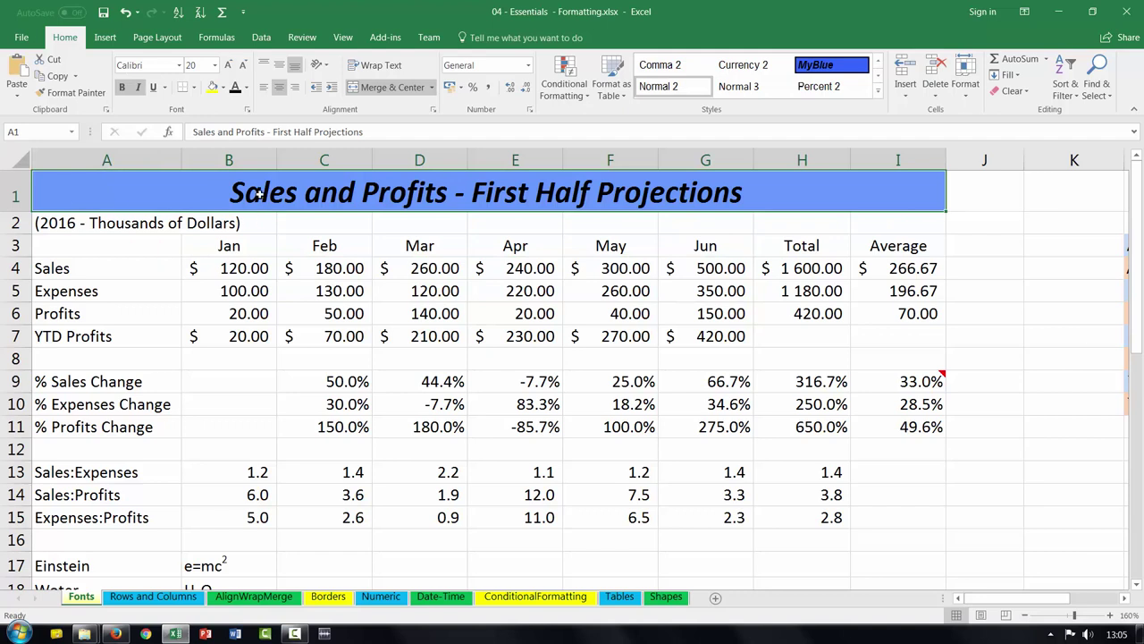
scroll(257, 194, down, 2)
scroll(258, 199, up, 2)
click(179, 65)
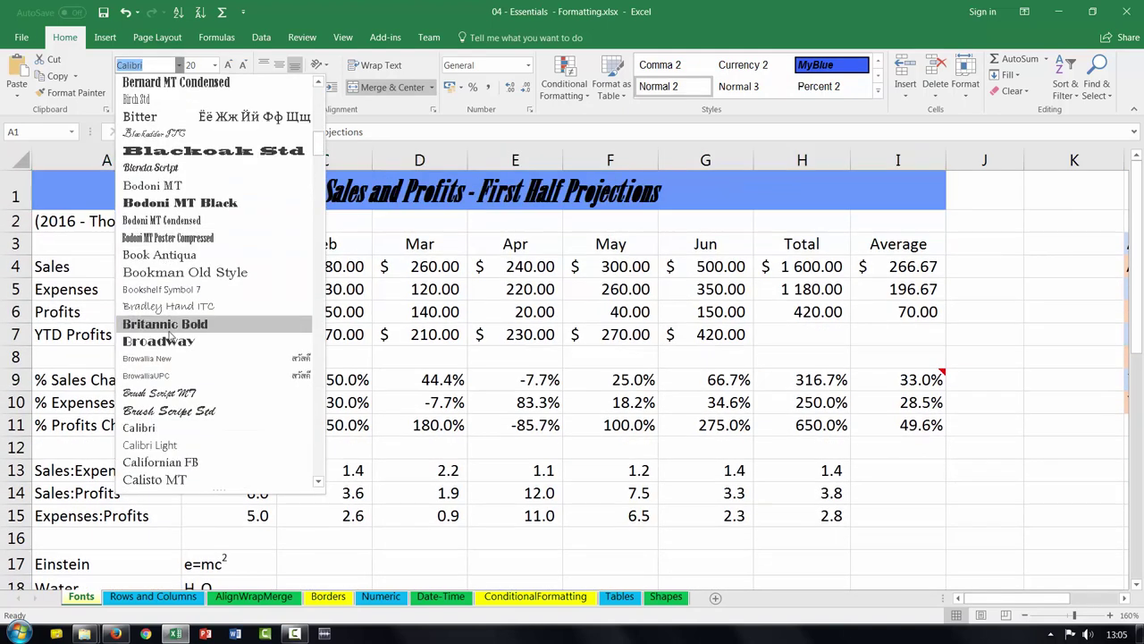
scroll(169, 333, down, 3)
click(161, 377)
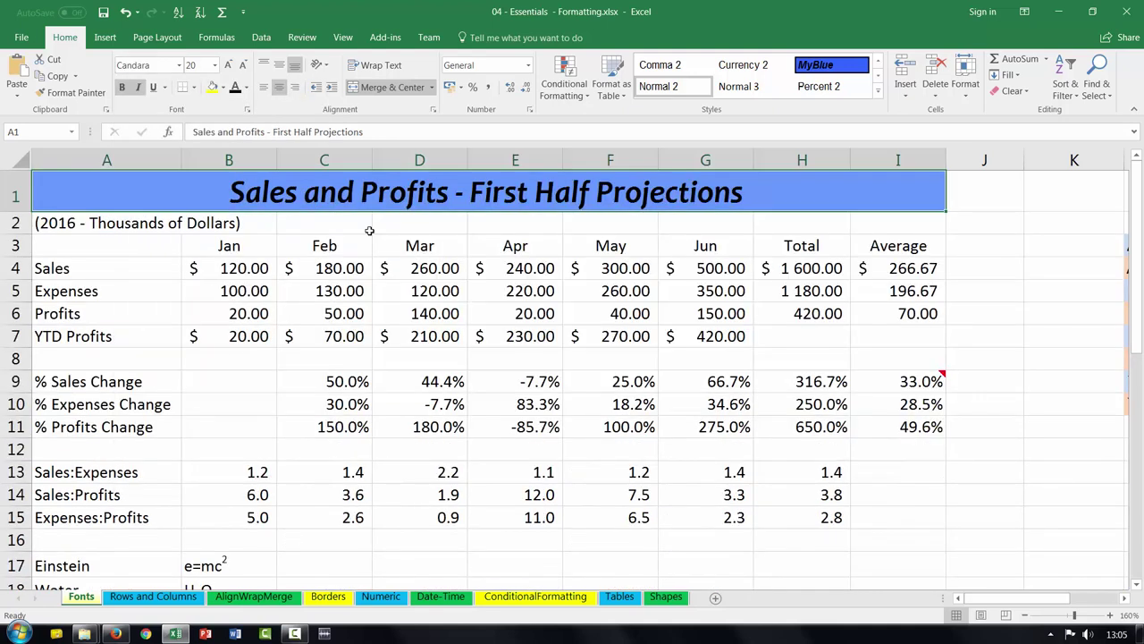
Change the font of the entire worksheet to Brush Script Std.
click(231, 270)
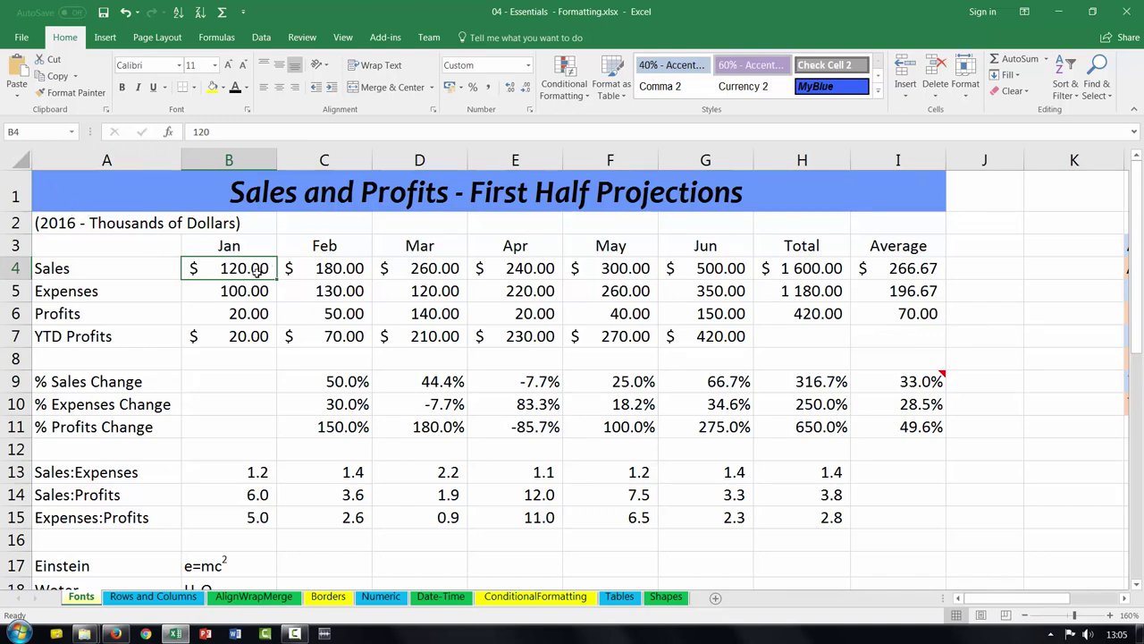
click(21, 160)
click(179, 65)
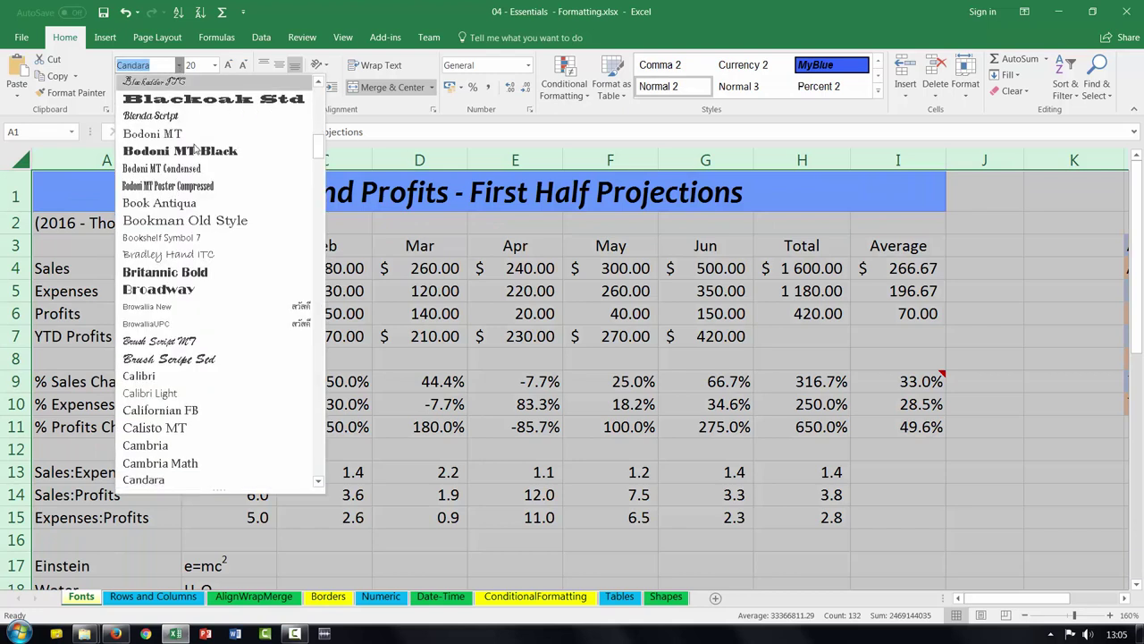
click(198, 359)
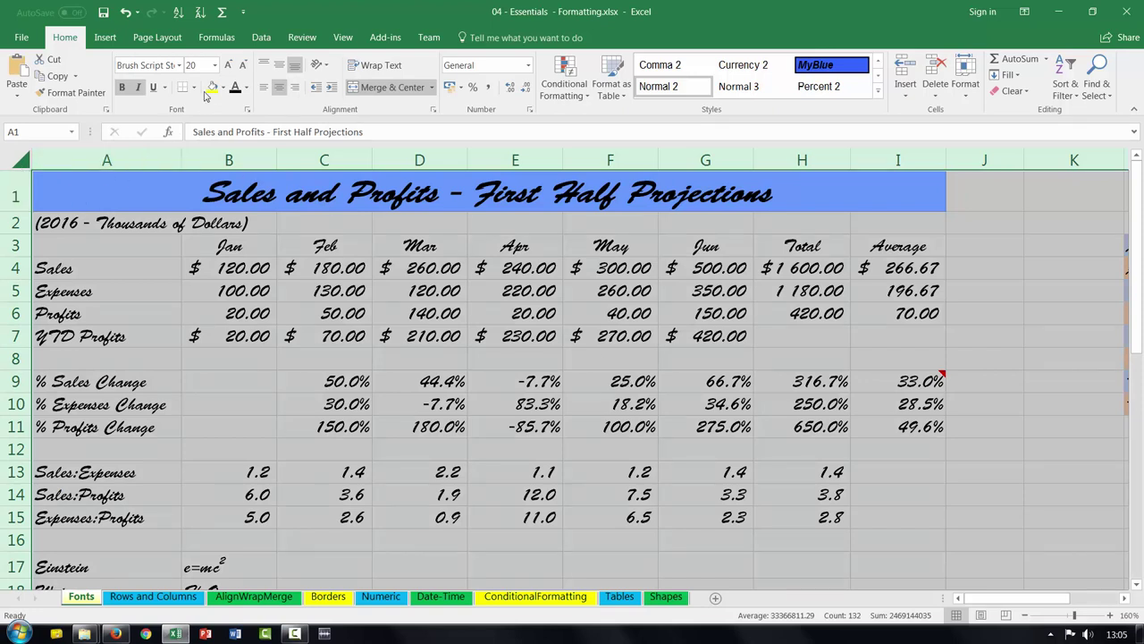
Change the font of the entire worksheet to Calibri.
click(182, 68)
click(181, 66)
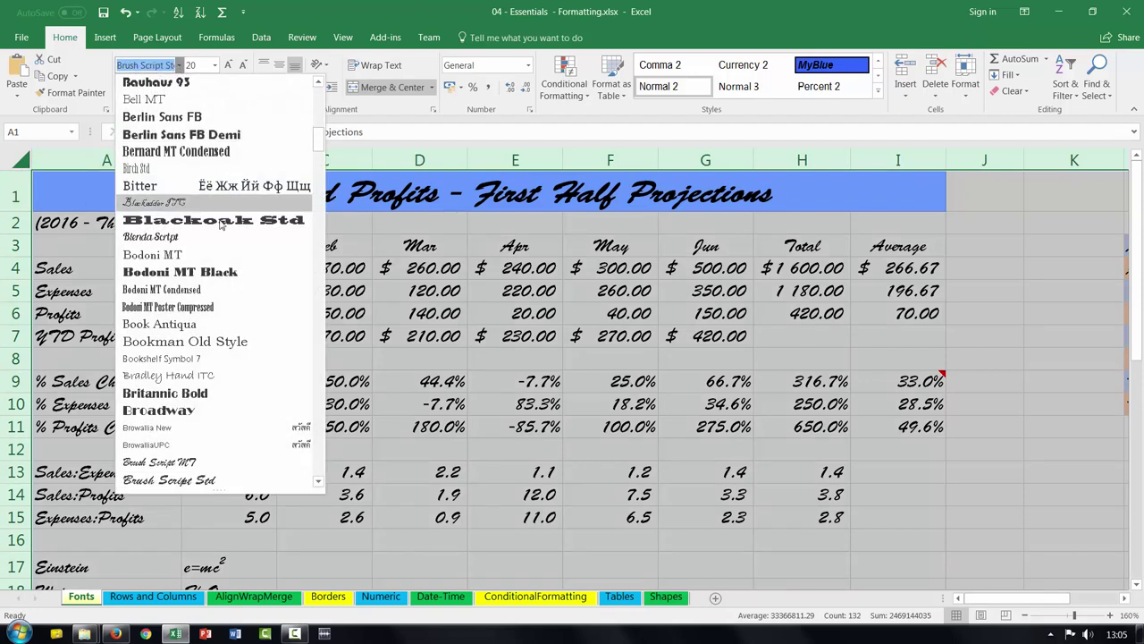
scroll(175, 376, down, 4)
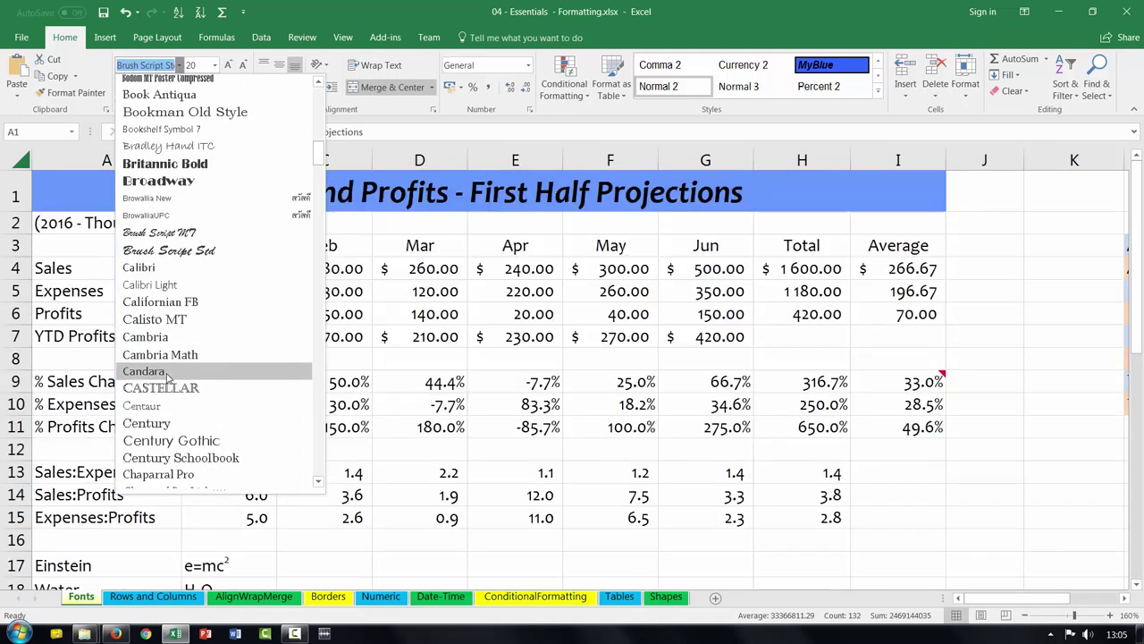
click(154, 269)
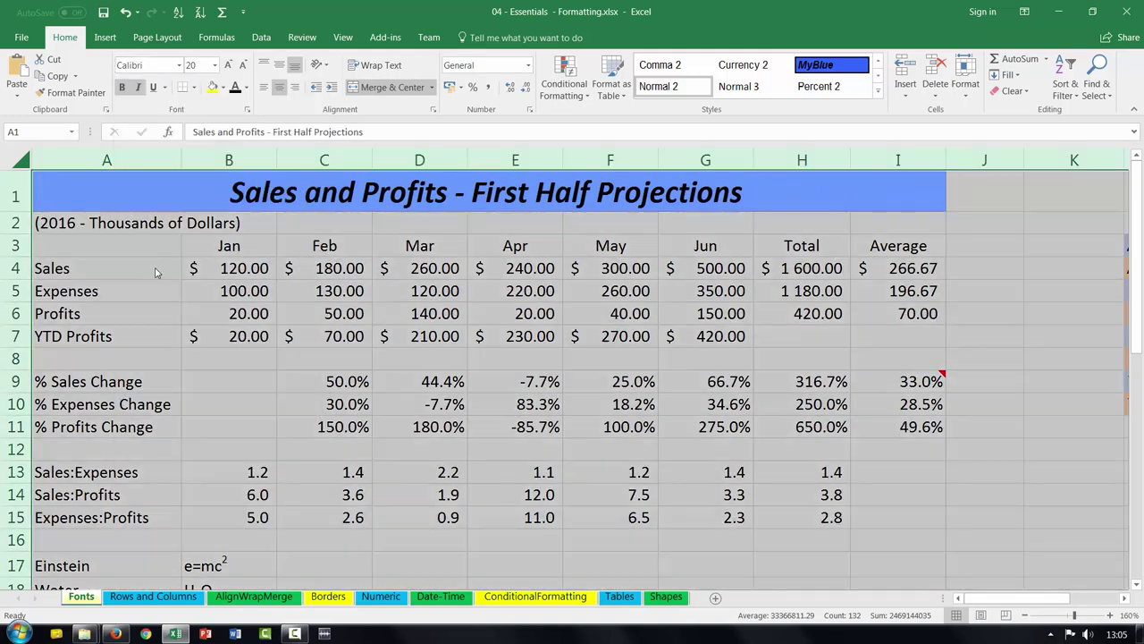
click(338, 290)
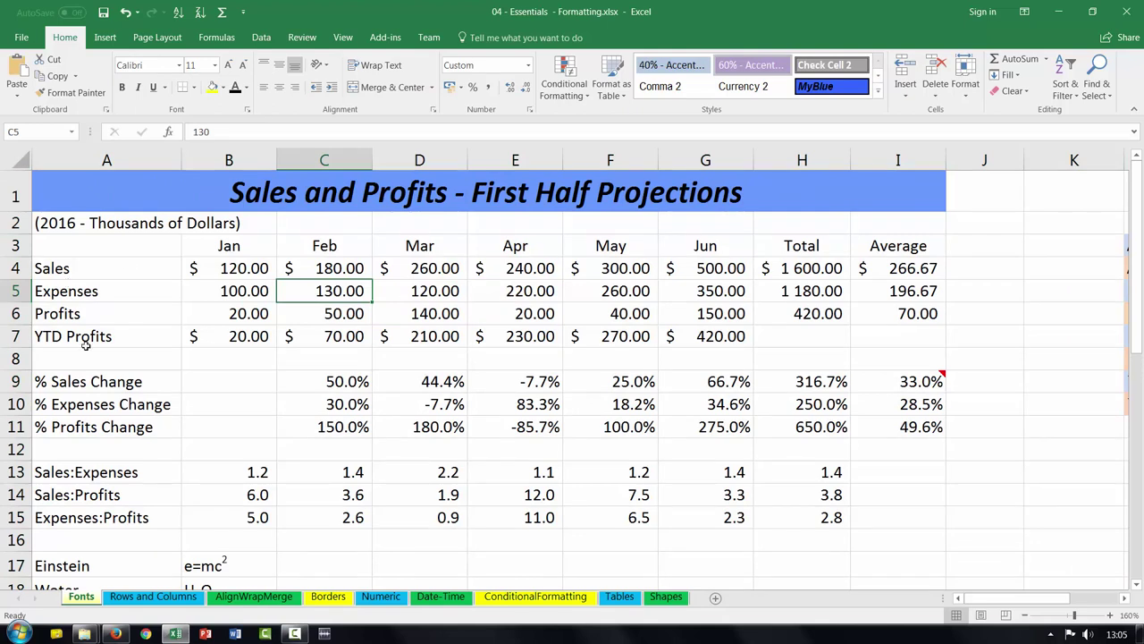
Check the font of the % Sales Change label, January Sales value and title, and review the customer list below.
click(114, 380)
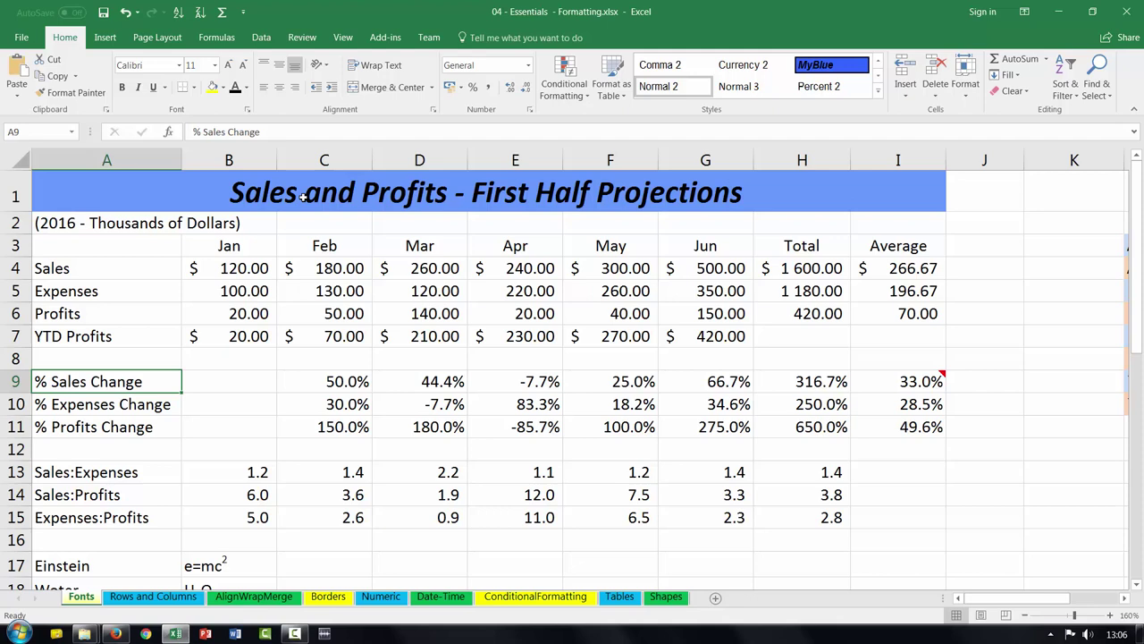
click(264, 267)
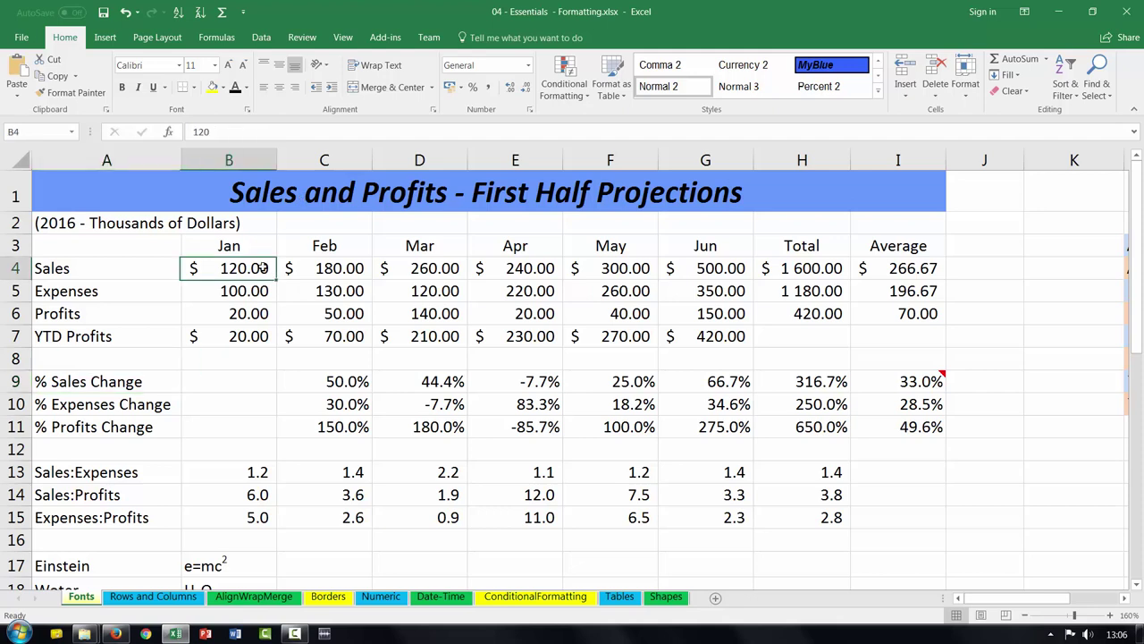
click(260, 195)
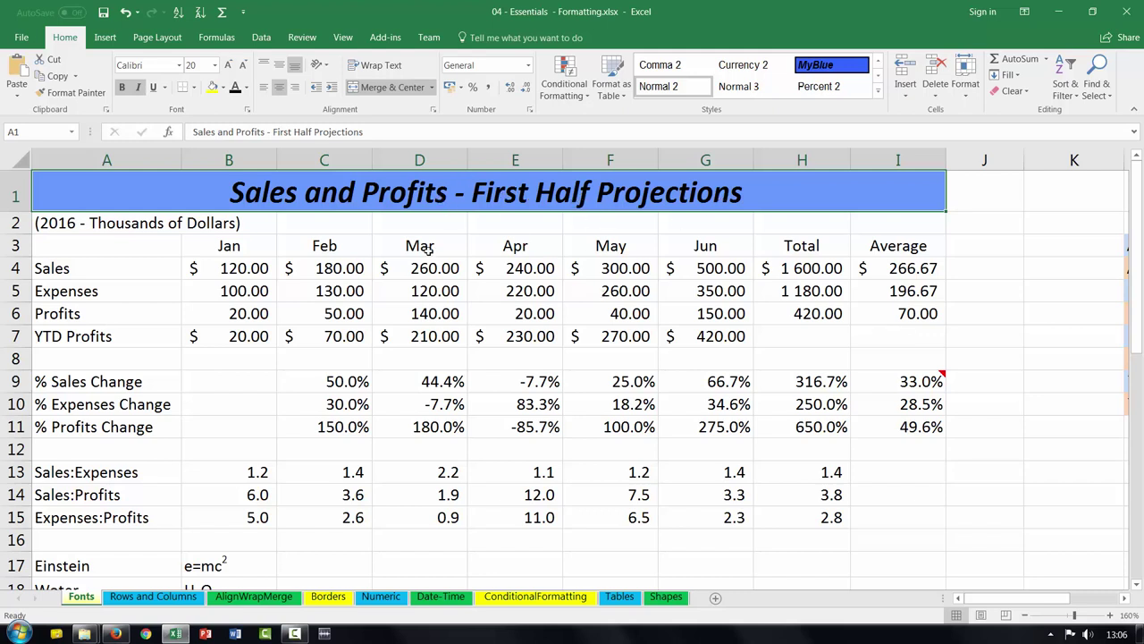
scroll(450, 365, down, 6)
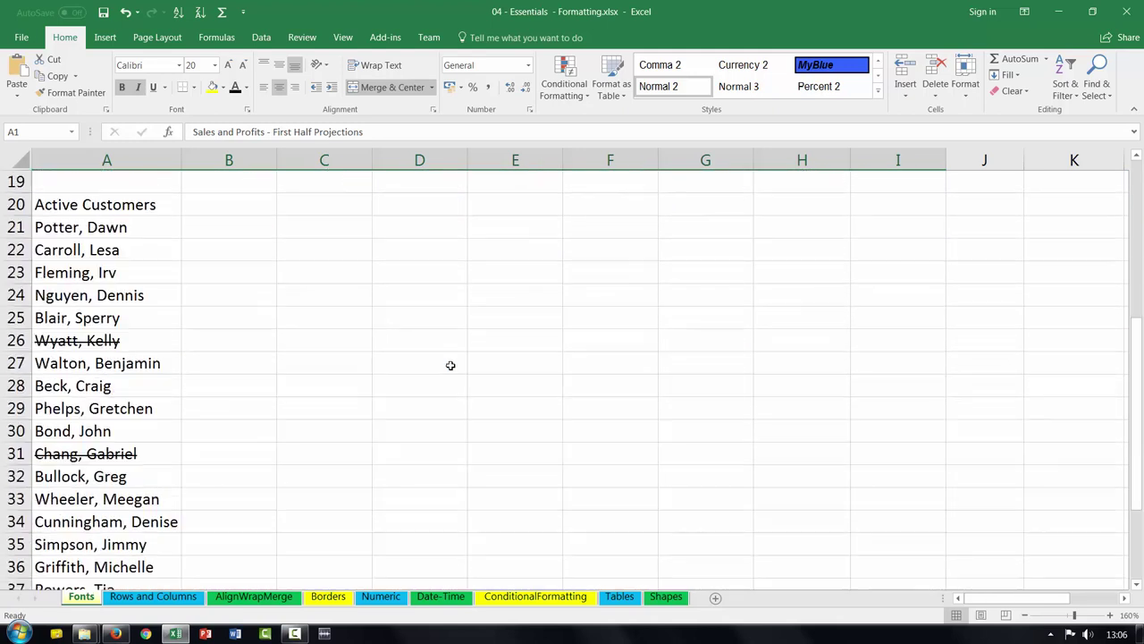
scroll(451, 365, down, 2)
scroll(451, 364, up, 6)
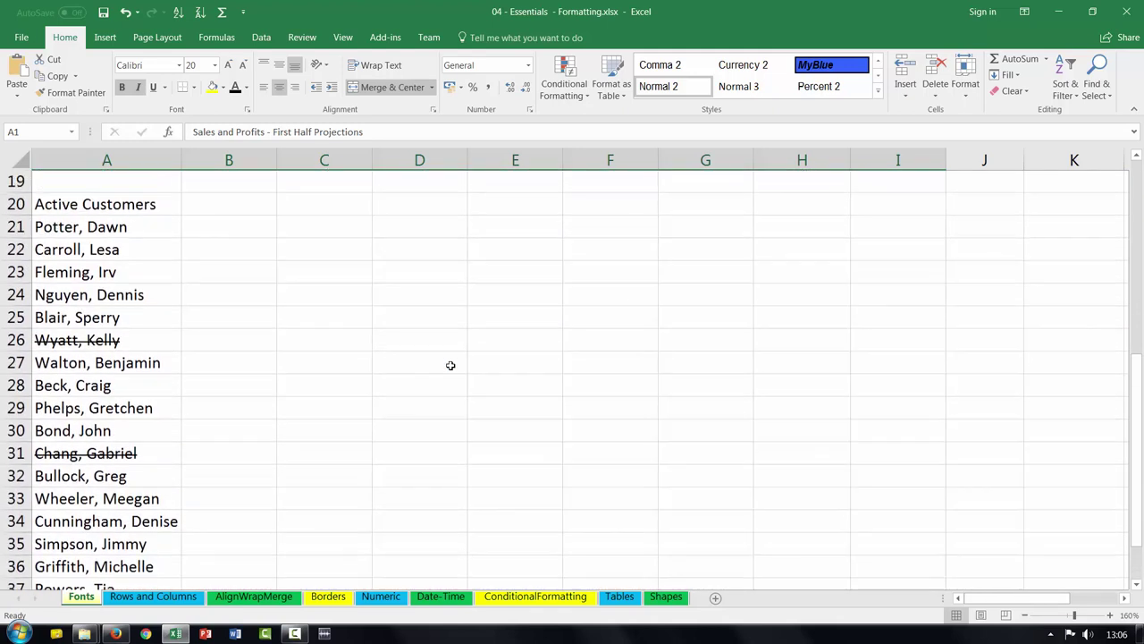
scroll(451, 364, up, 2)
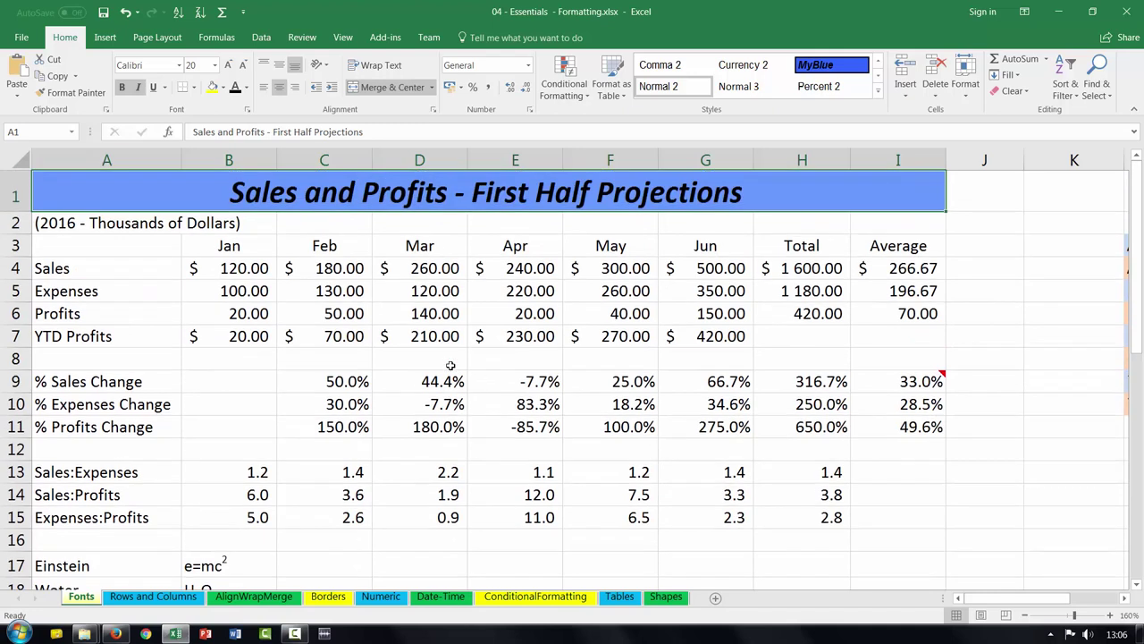
Change the font of the uppercase alphabet sample in L4 to Arial.
drag(1002, 599, 1075, 600)
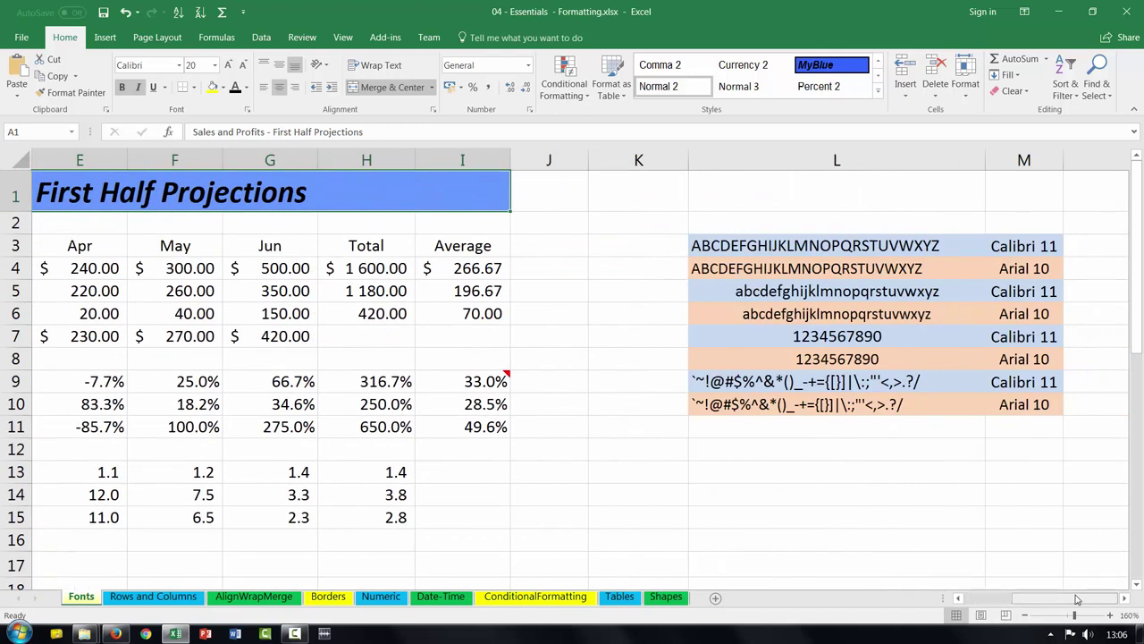
click(892, 247)
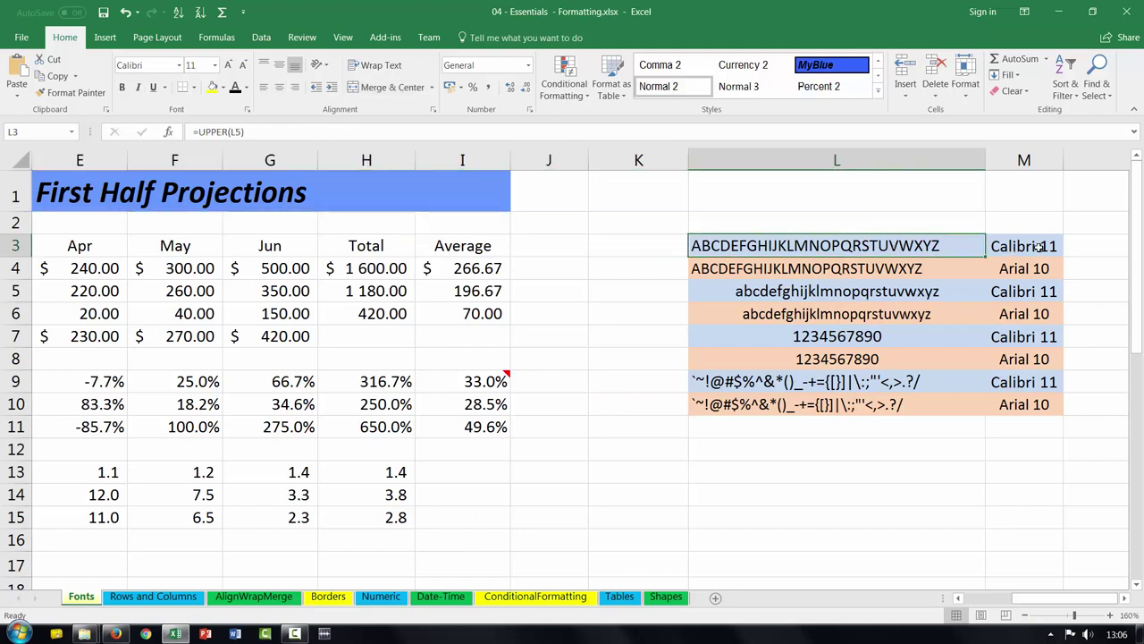
click(894, 270)
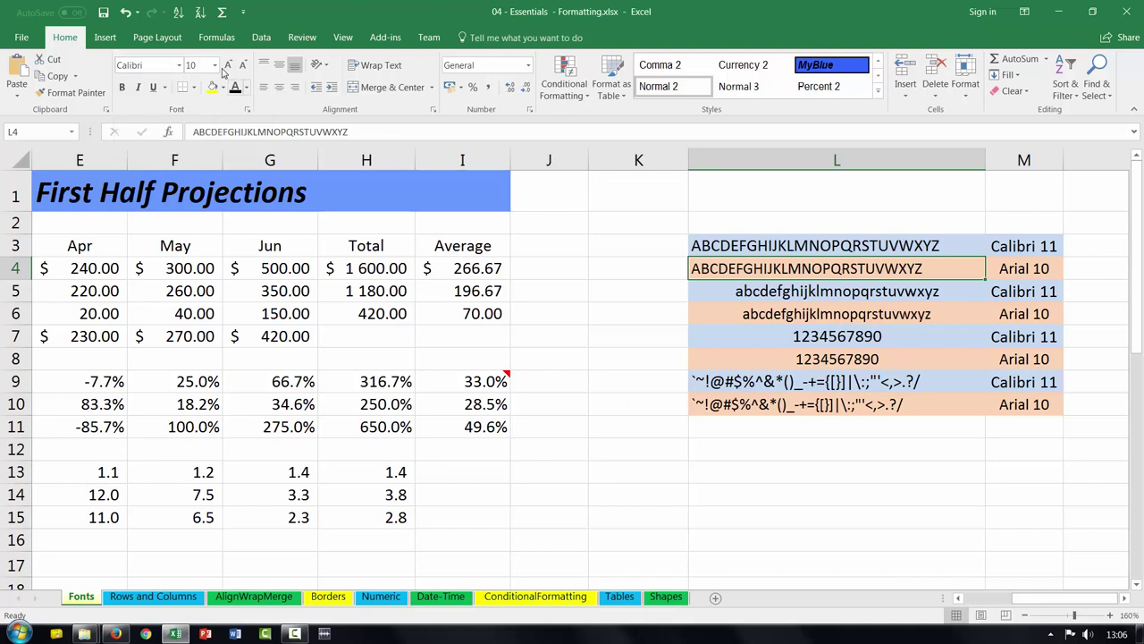
click(180, 66)
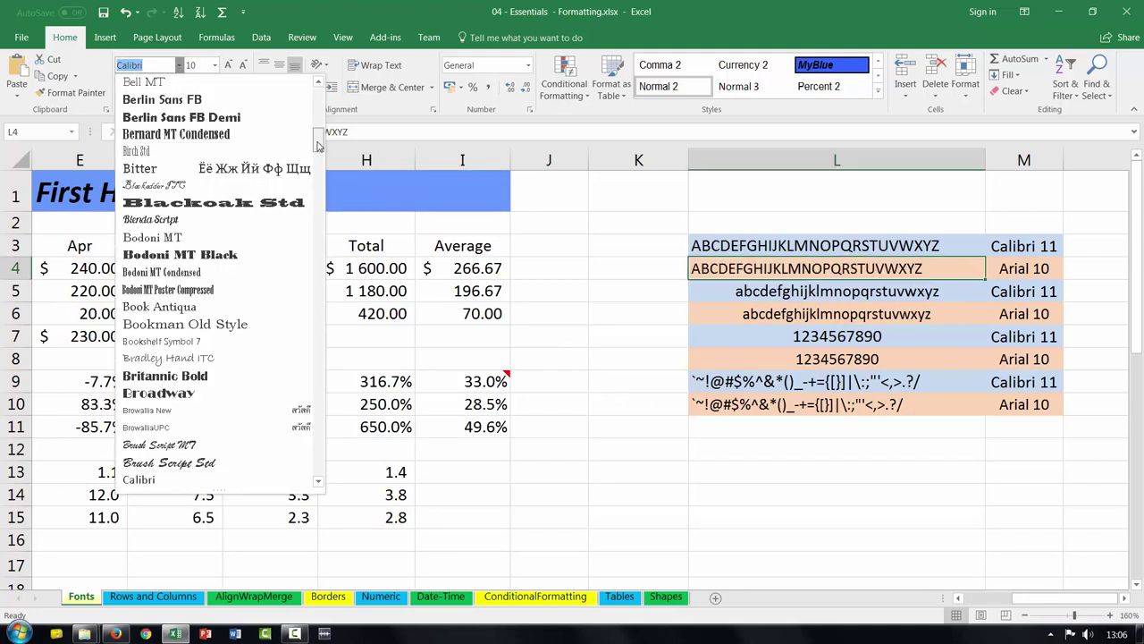
scroll(303, 166, up, 5)
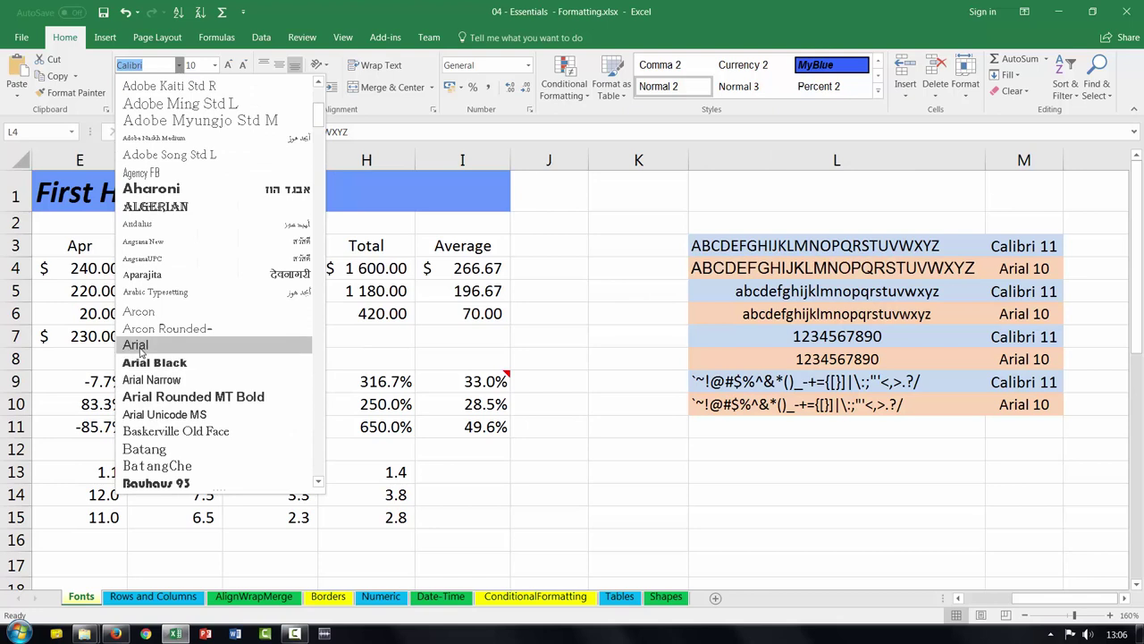
click(139, 346)
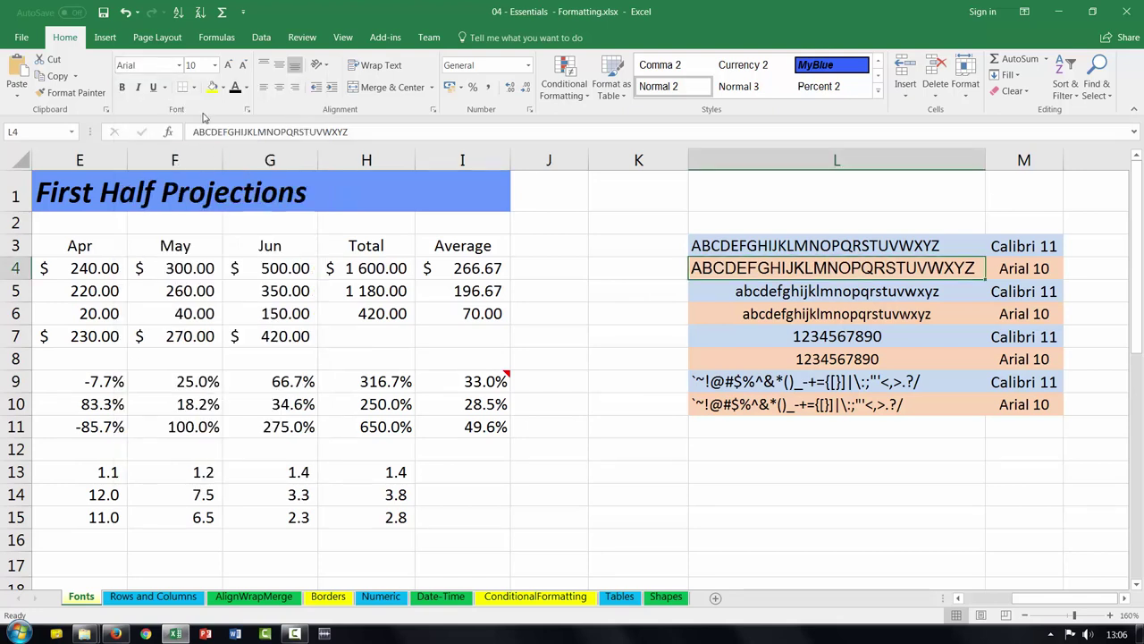
Change the font of the lowercase alphabet sample in L6 to Arial and return to the sales table.
click(820, 292)
click(815, 314)
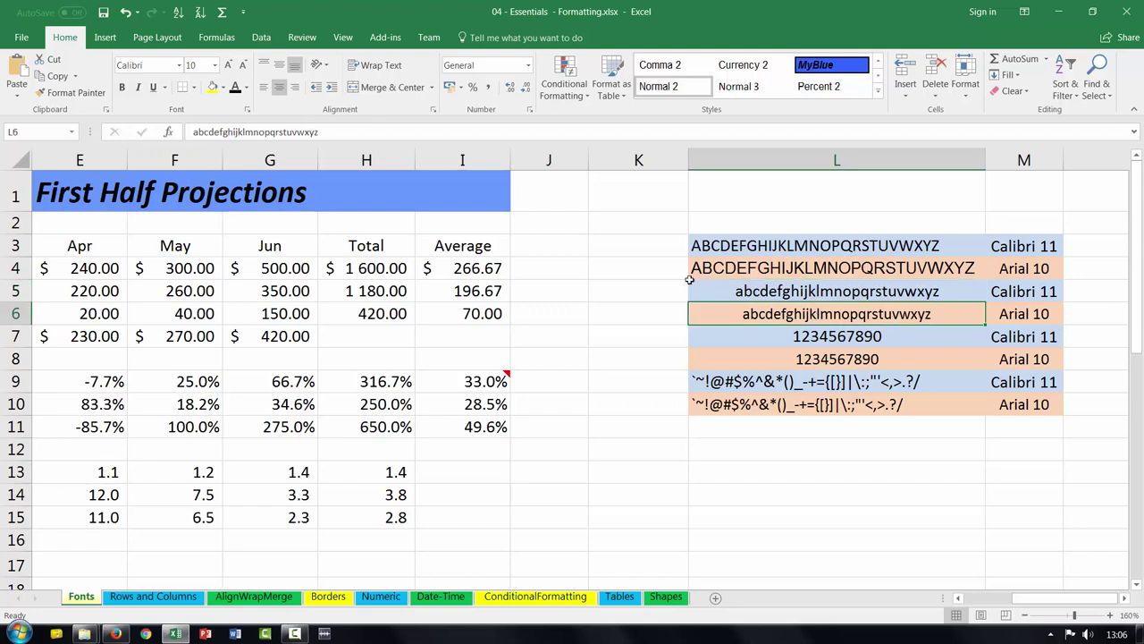
click(179, 66)
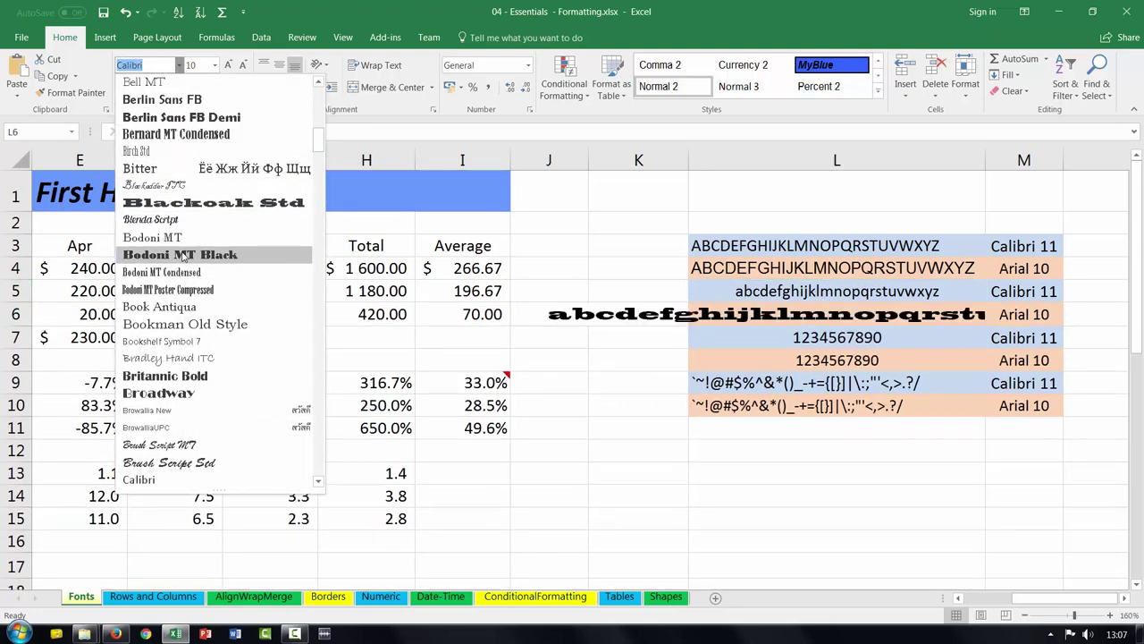
scroll(183, 257, up, 2)
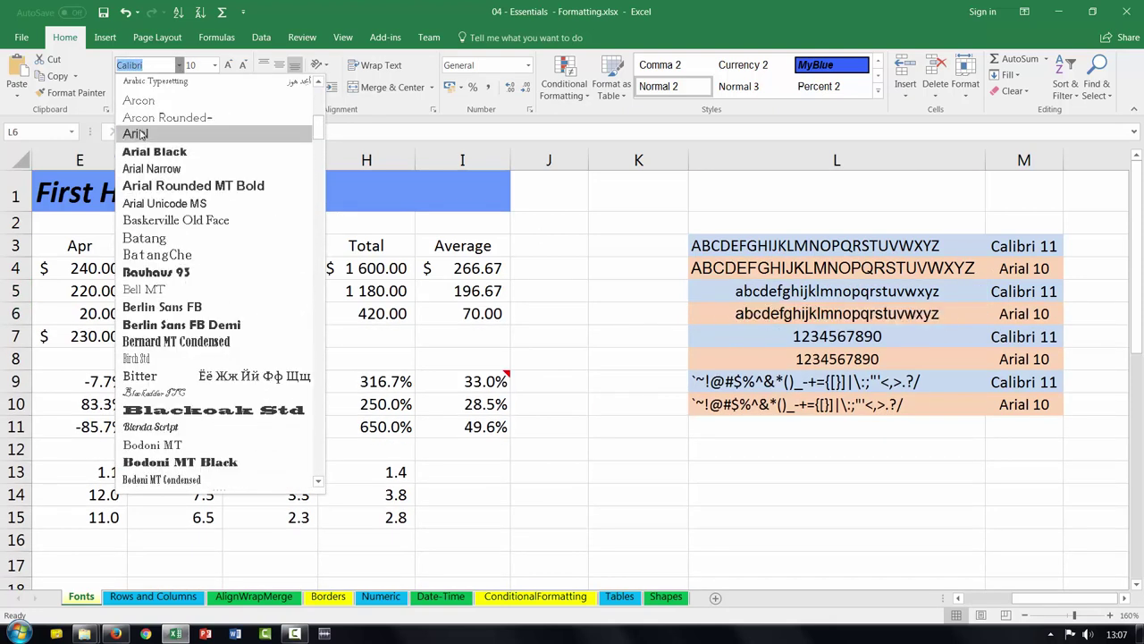
key(Escape)
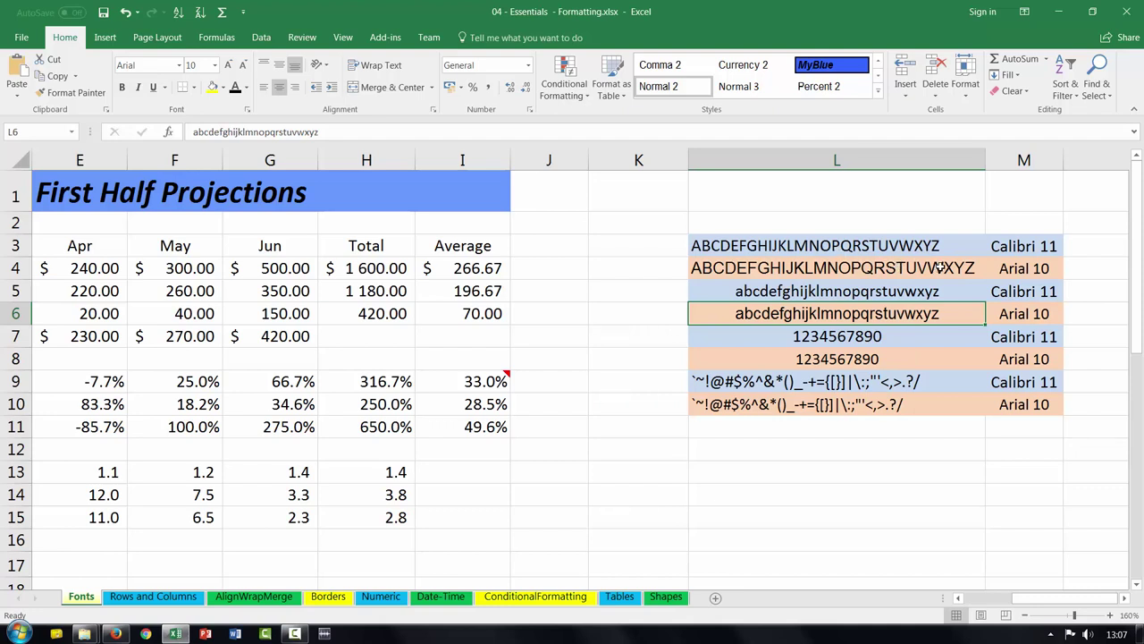
click(883, 247)
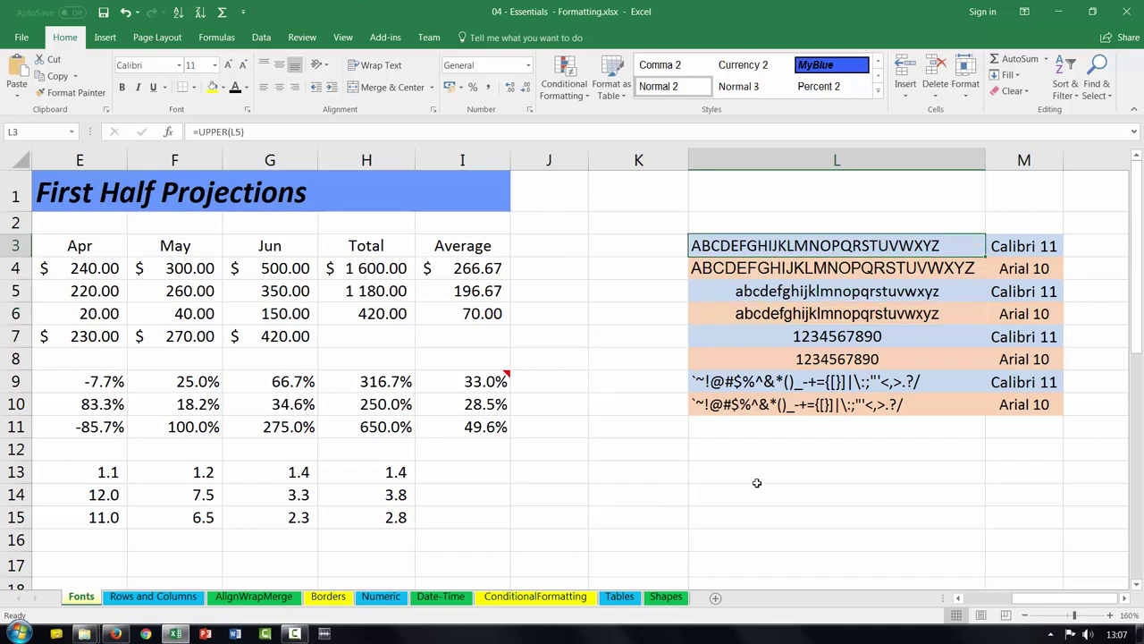
drag(1035, 600, 981, 606)
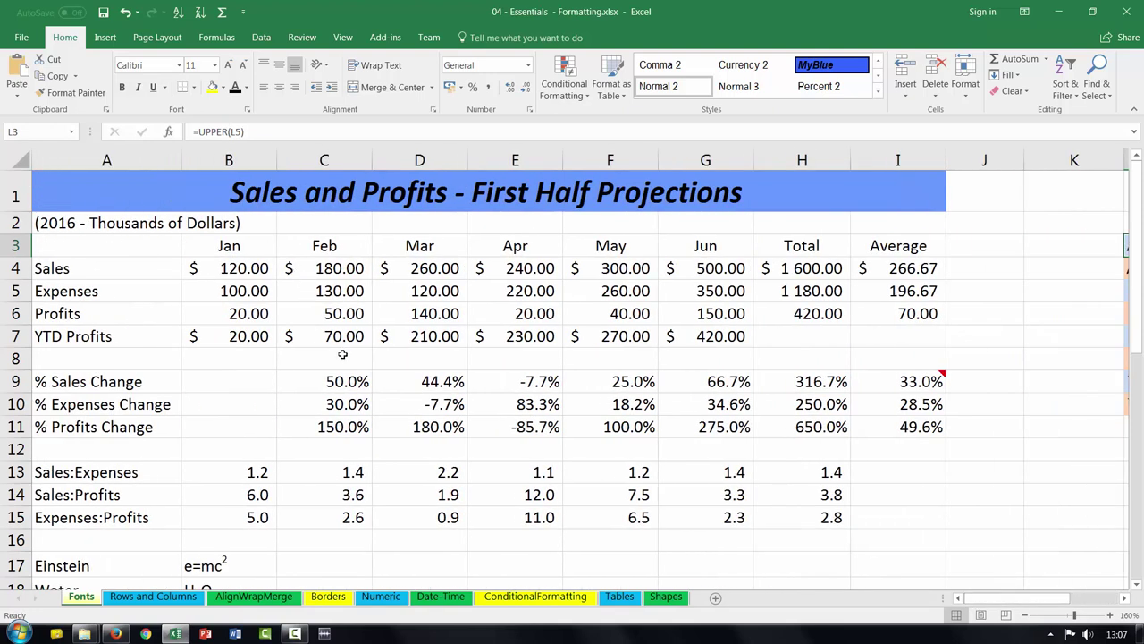